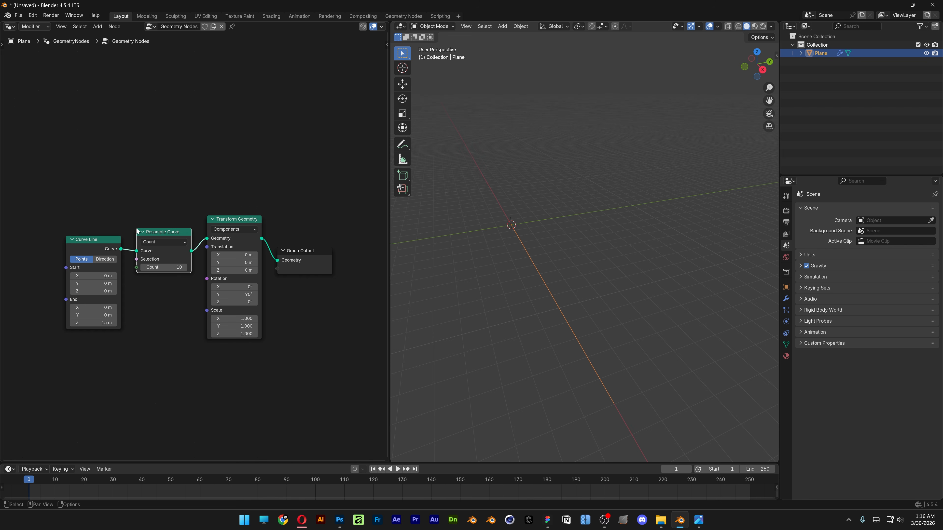
Make room before the Group Output node and add a Repeat zone after the Transform Geometry node.
drag(80, 181, 222, 282)
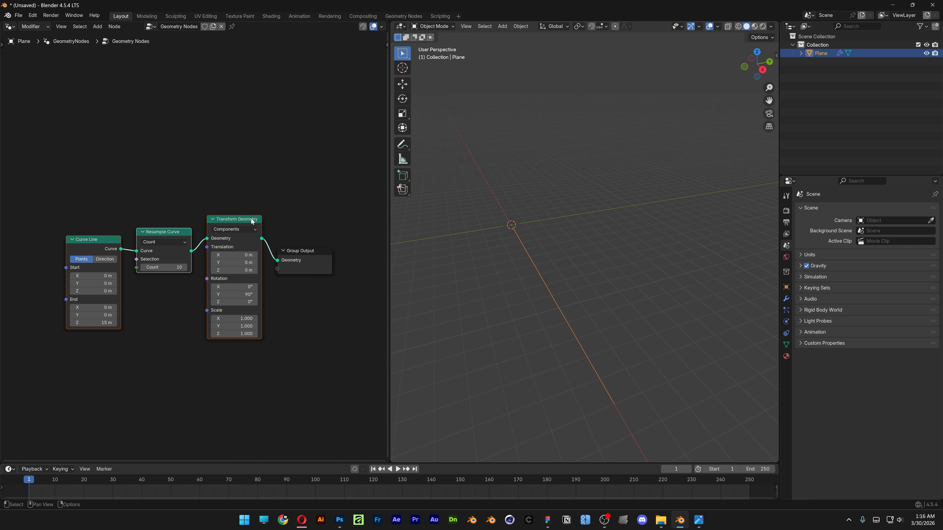
drag(252, 222, 93, 231)
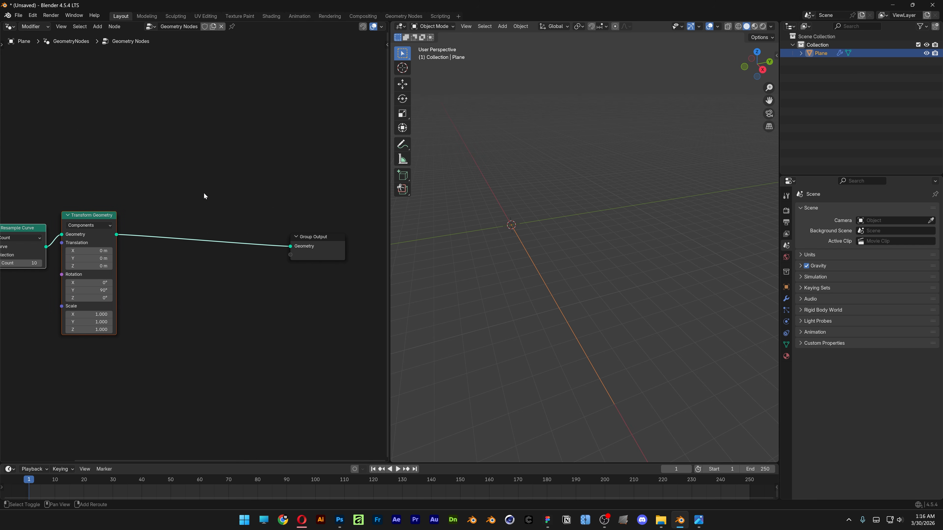
key(shift+a)
text(repeat)
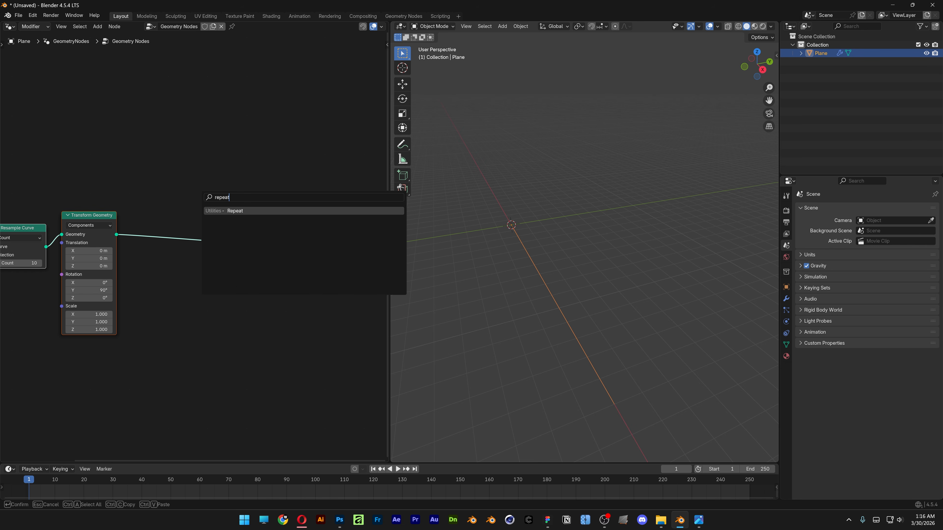
key(Return)
click(176, 258)
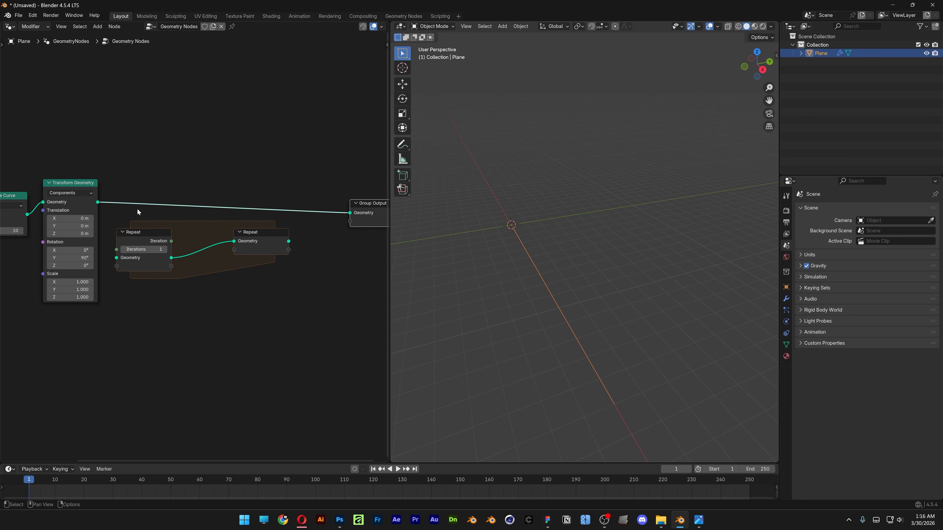
Connect Transform Geometry to the Repeat input node's Geometry and insert the Repeat output node into the link to Group Output.
drag(100, 203, 115, 262)
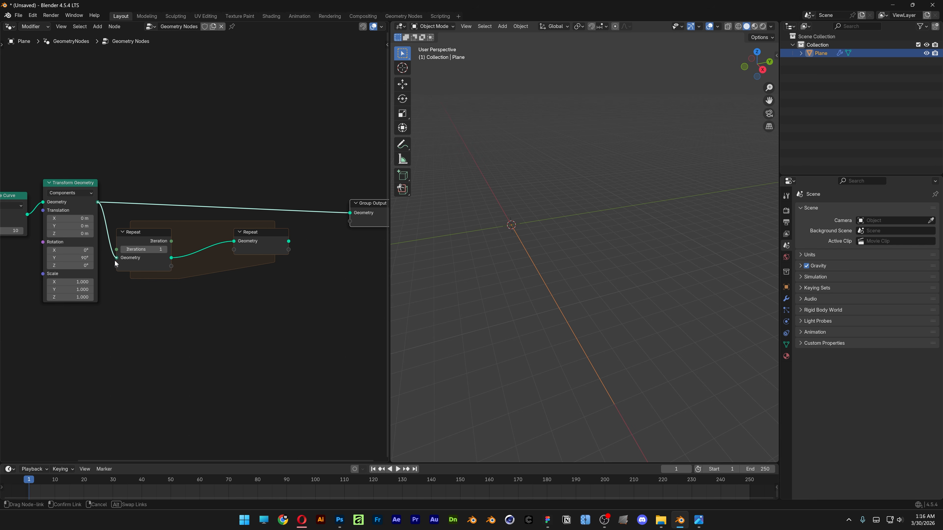
drag(116, 263, 116, 263)
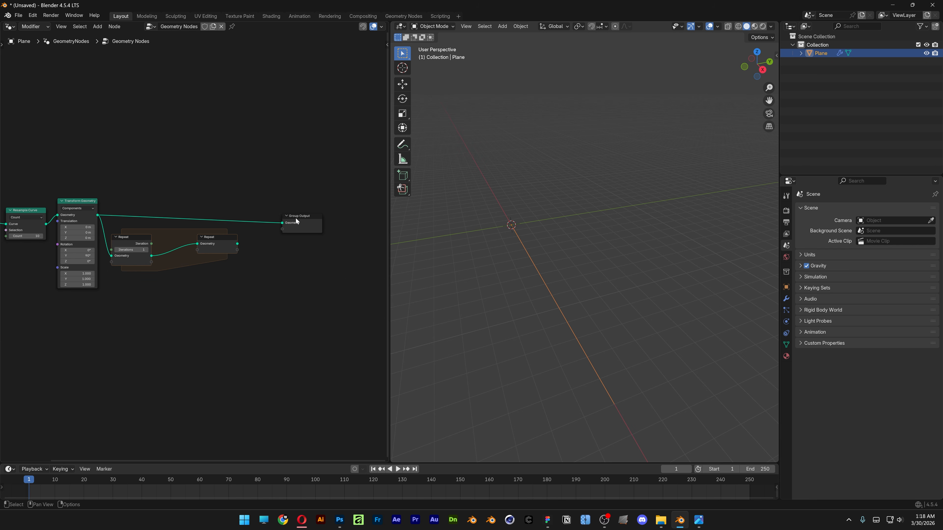
drag(295, 221, 223, 239)
scroll(182, 235, up, 1)
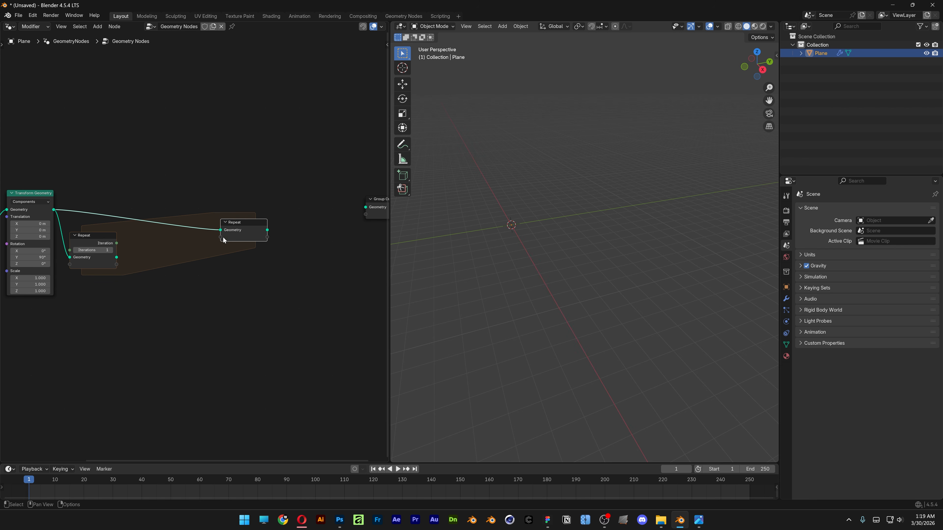
Add a Set Position node inside the Repeat zone and feed it the Repeat input node's Geometry.
scroll(217, 237, up, 1)
key(shift+a)
text(set po)
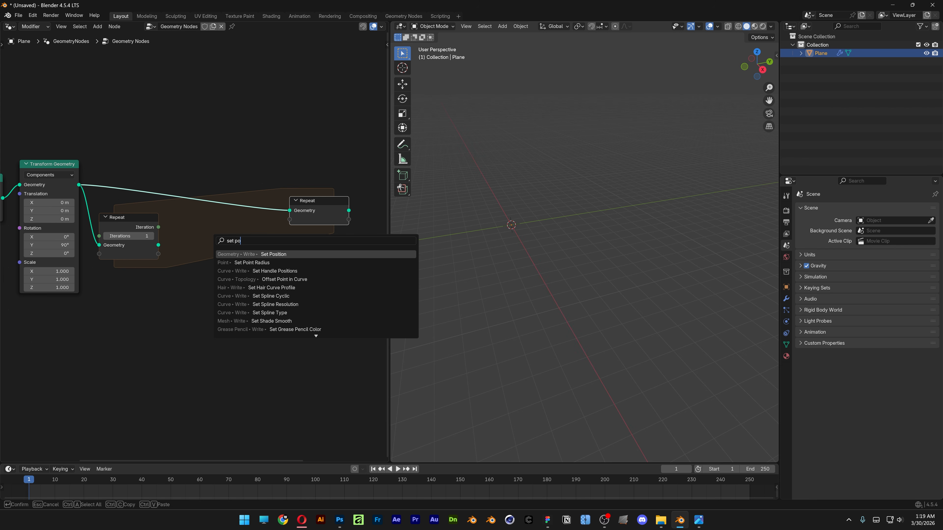
text(sition)
key(Return)
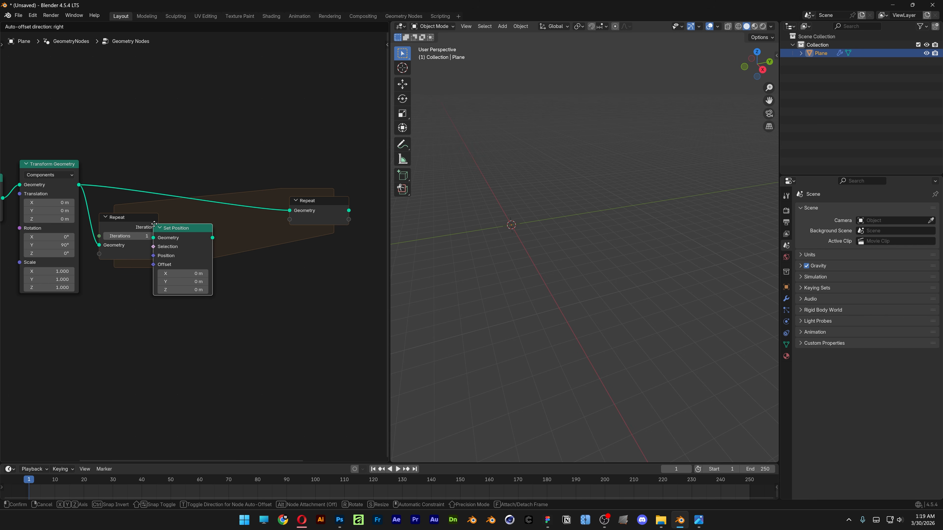
click(187, 229)
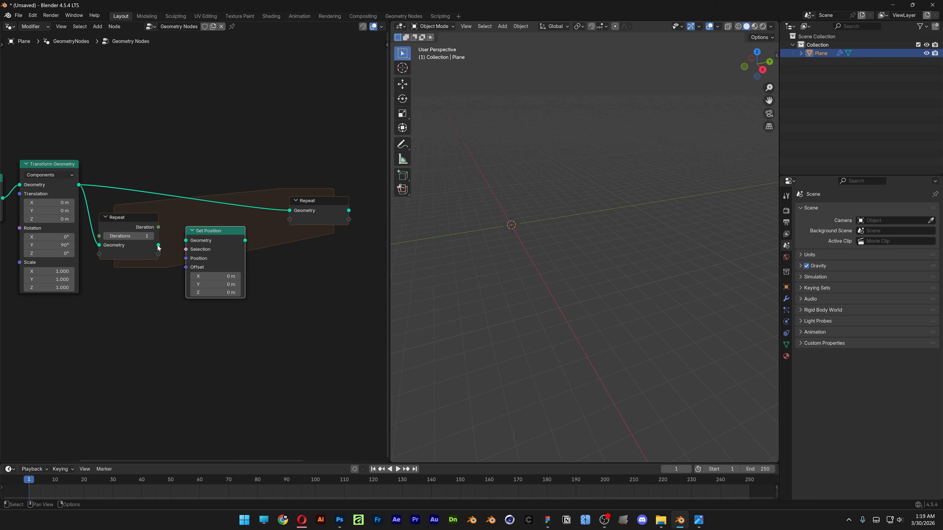
drag(158, 246, 189, 248)
Insert a Join Geometry node before the Repeat output node and connect the Set Position geometry into it.
drag(293, 207, 351, 207)
key(shift+a)
text(join geome)
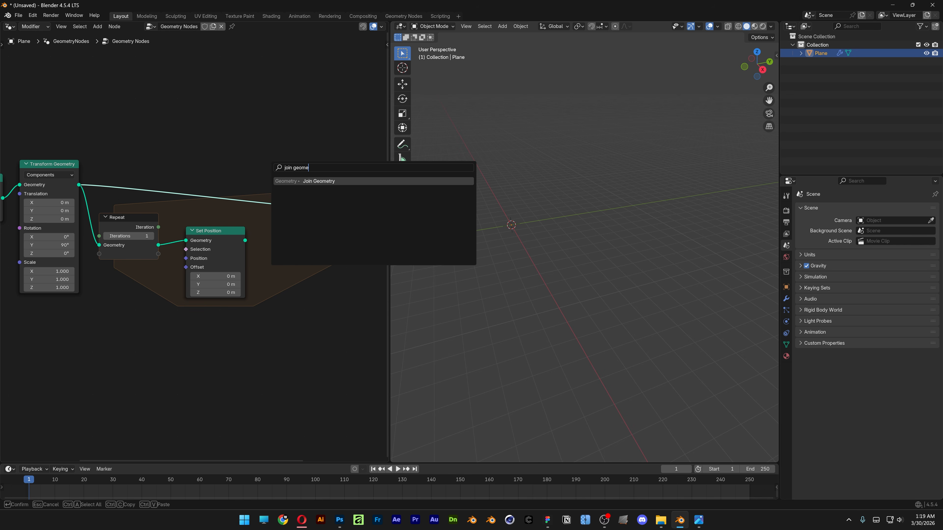
key(Return)
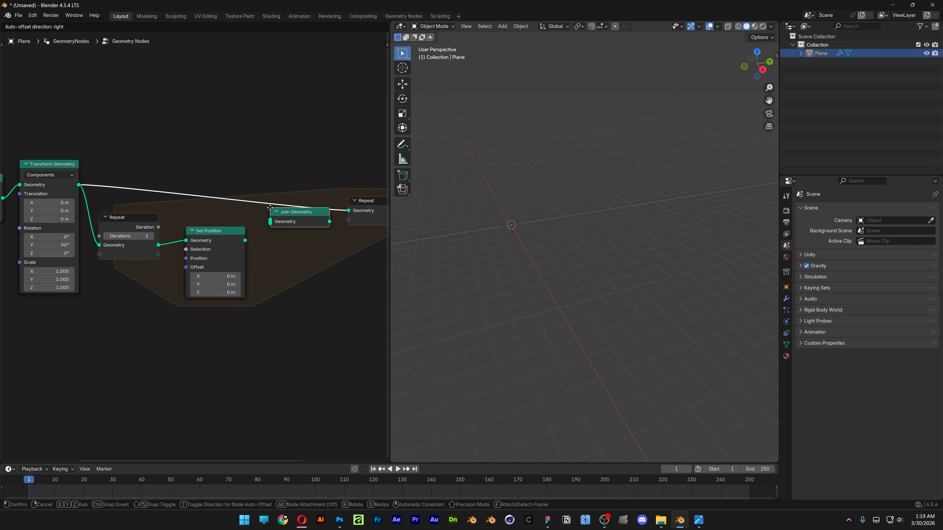
click(269, 218)
drag(245, 241, 316, 178)
Set the Y offset of the Set Position node inside the Repeat zone to 0.1 m.
ctrl+scroll(254, 216, right, 5)
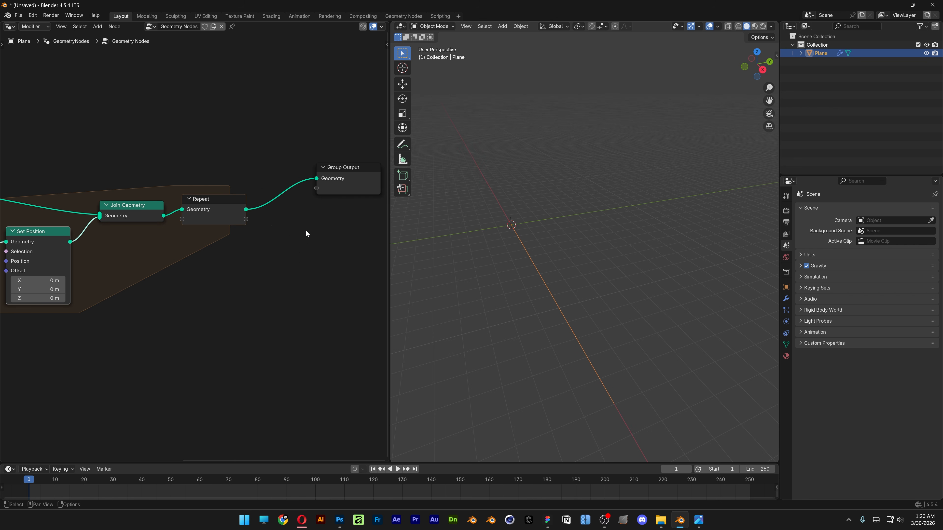
ctrl+scroll(97, 247, left, 5)
shift+middle_drag(108, 248, 143, 244)
scroll(146, 246, up, 2)
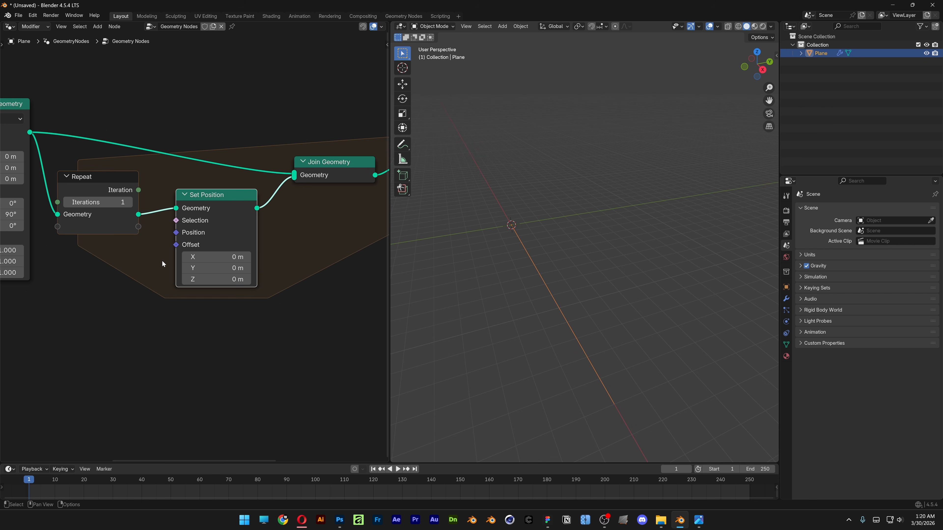
mouse_move(199, 268)
mouse_down()
mouse_move(237, 269)
mouse_move(200, 268)
mouse_move(214, 268)
mouse_up()
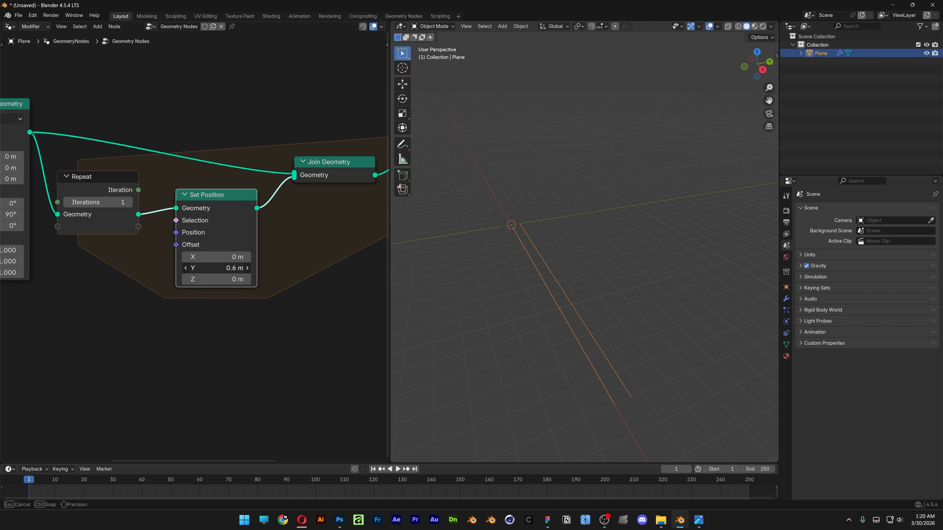
double_click(200, 269)
key(Return)
scroll(554, 312, up, 3)
shift+middle_drag(553, 313, 507, 252)
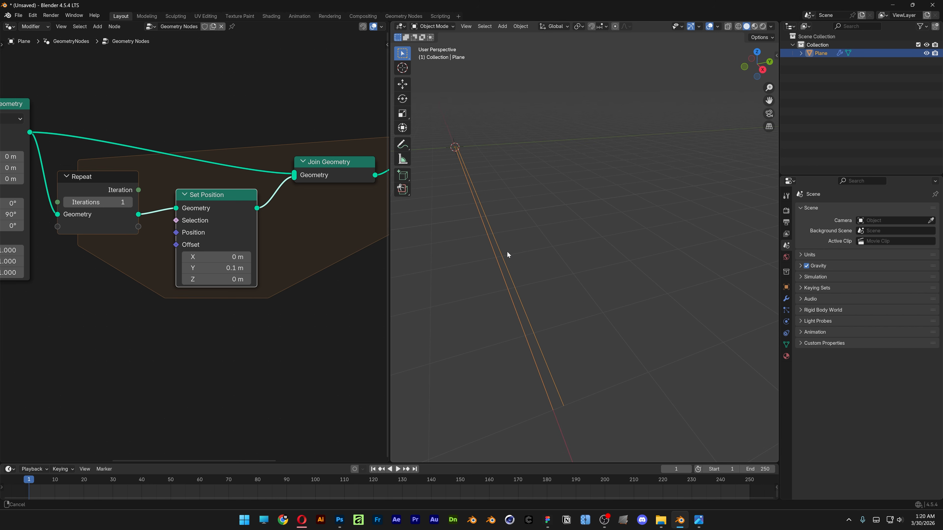
Set the Repeat zone's Iterations to 100.
middle_drag(134, 299, 178, 317)
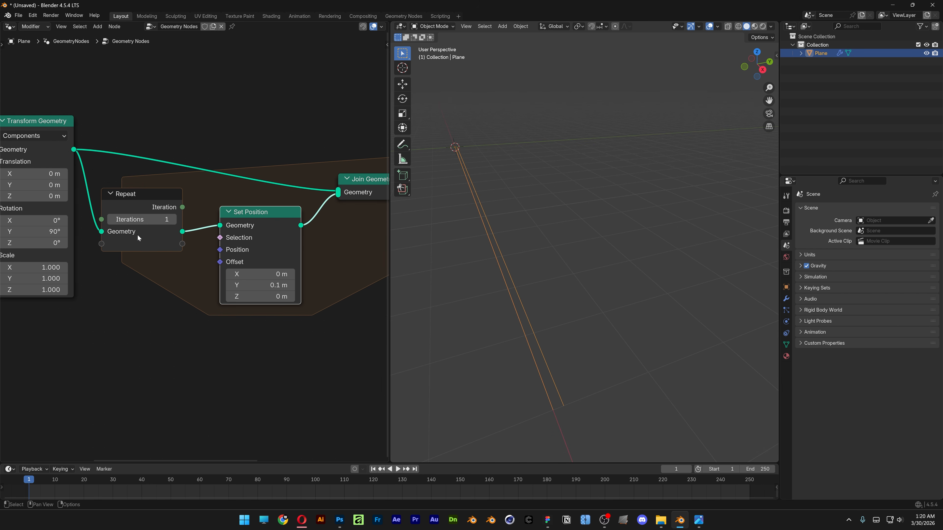
drag(137, 220, 140, 222)
click(140, 220)
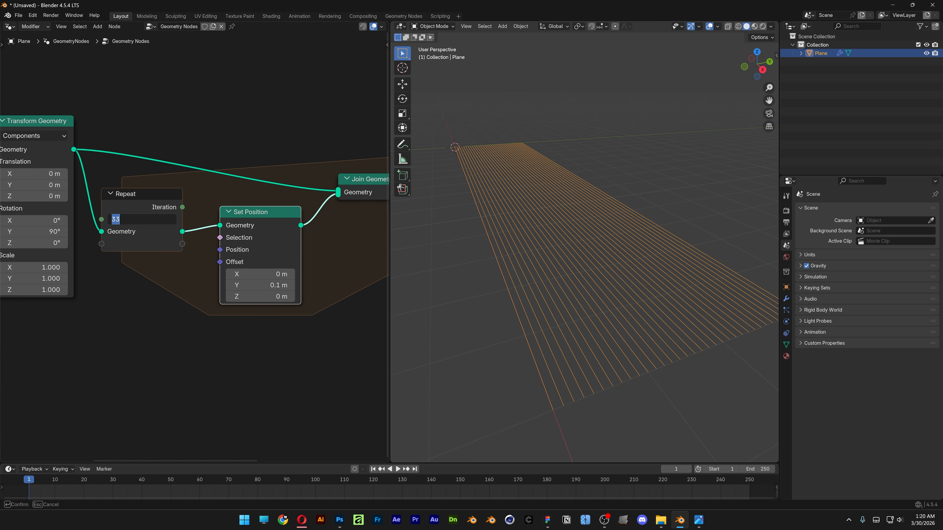
key(Return)
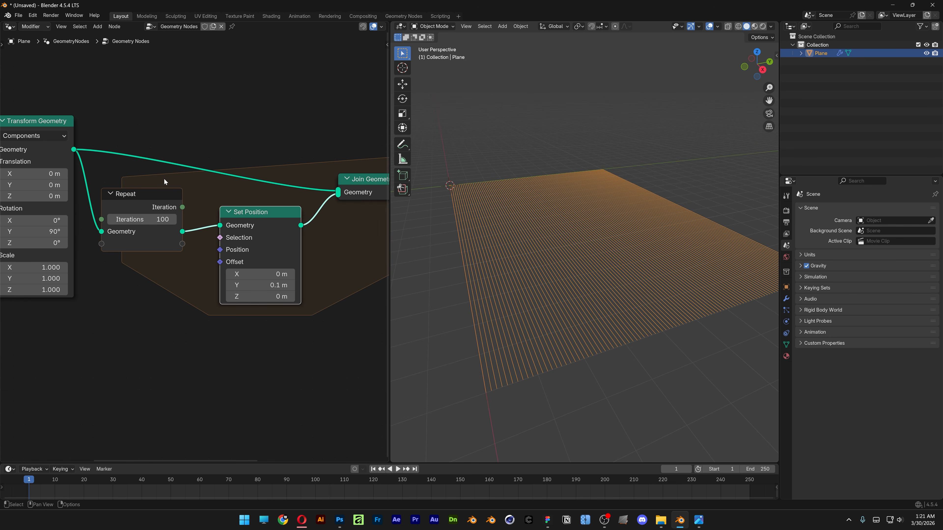
Set the Resample Curve node's Count to 400.
middle_drag(160, 172, 349, 183)
scroll(130, 193, up, 2)
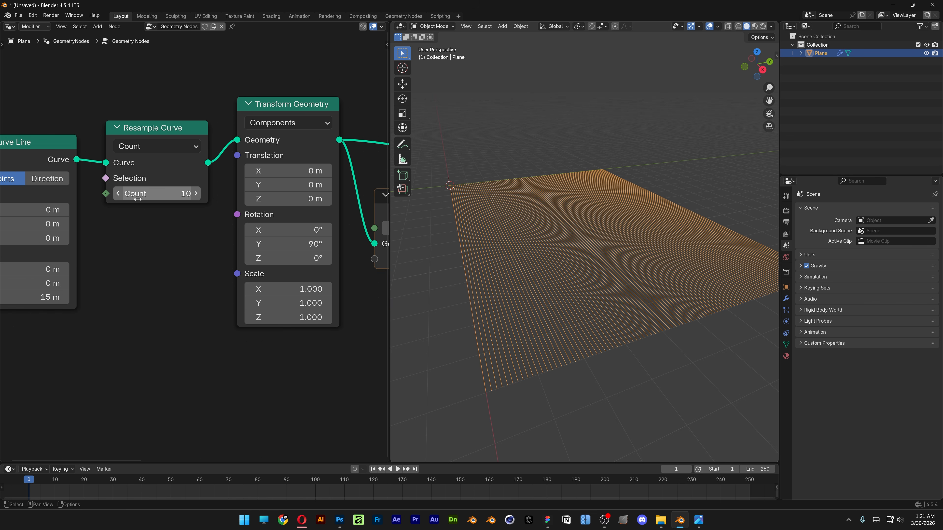
click(128, 193)
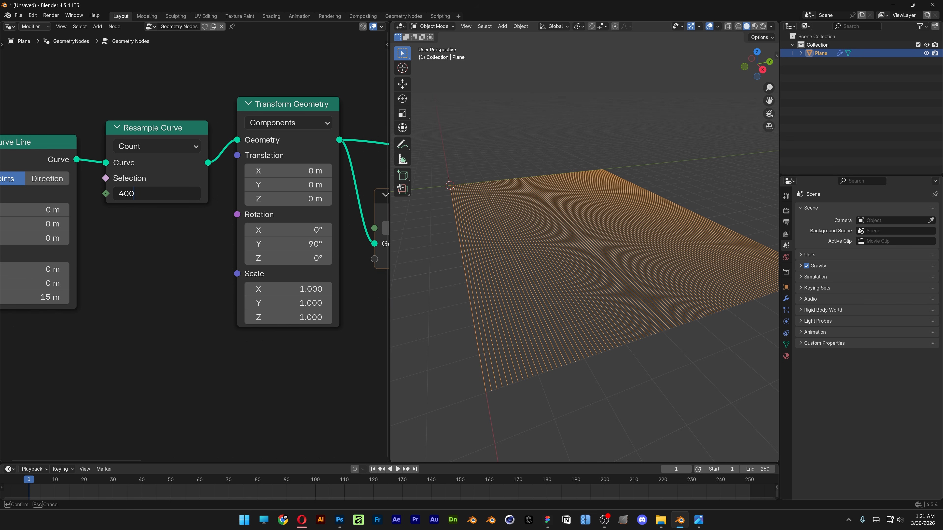
key(Return)
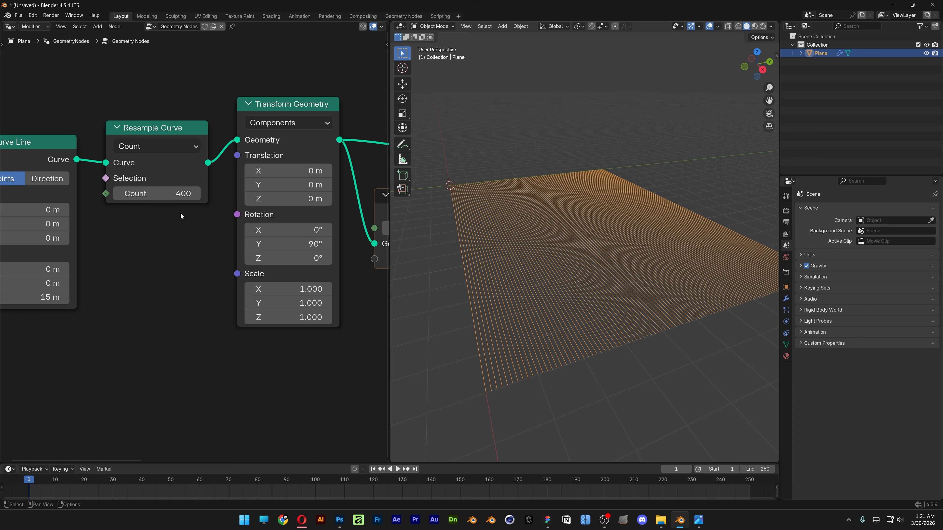
Insert a Capture Attribute node between the Repeat output and Group Output nodes and set its domain to Spline.
scroll(181, 212, down, 5)
drag(219, 200, 357, 225)
scroll(250, 240, up, 5)
key(shift+a)
mouse_move(150, 197)
text(cap)
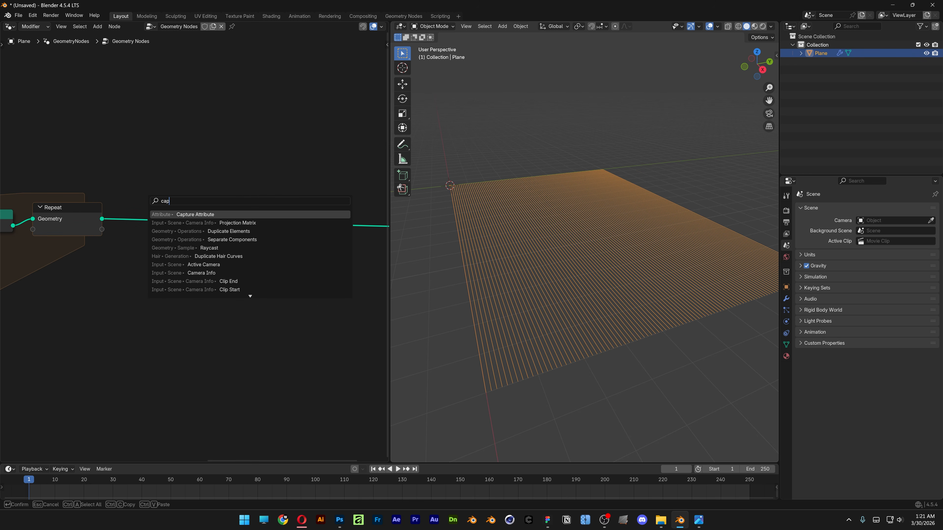
text(ture a)
key(Return)
click(183, 222)
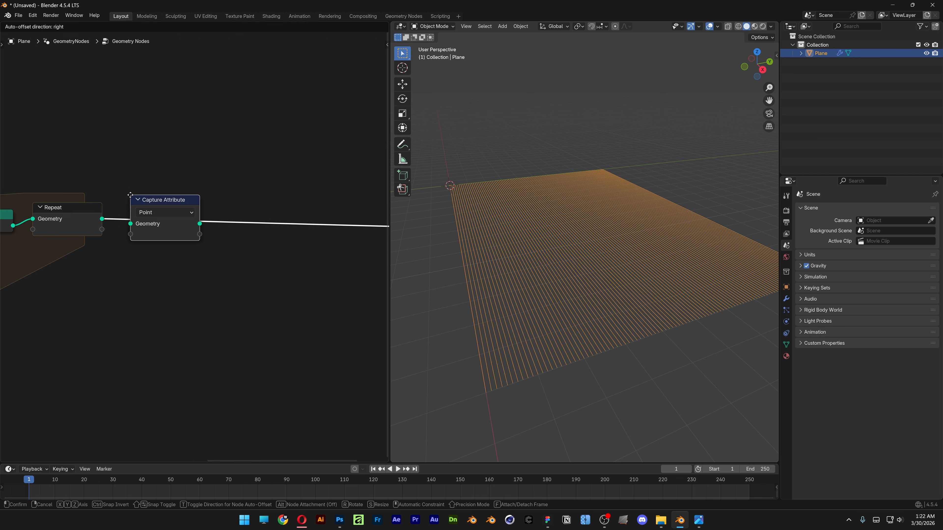
click(164, 211)
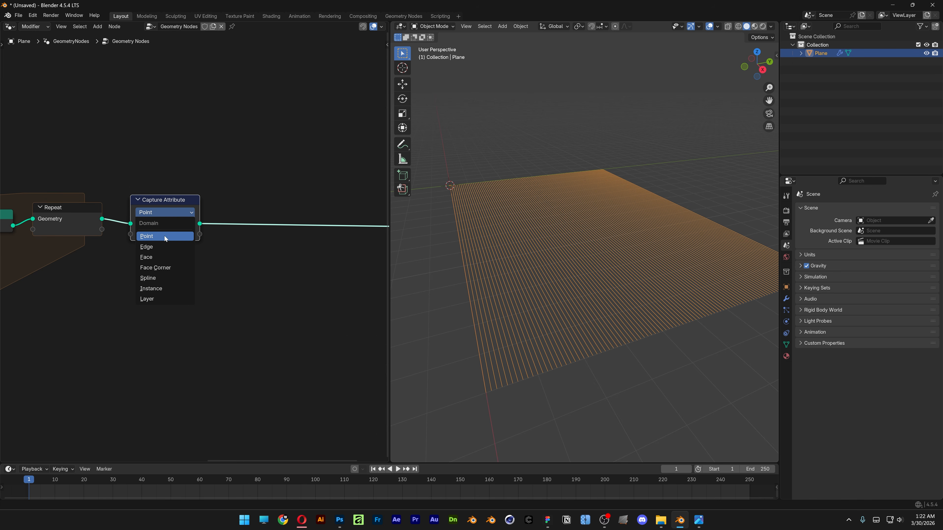
click(159, 278)
Insert a second Set Position node into the link after the Capture Attribute node.
key(shift+a)
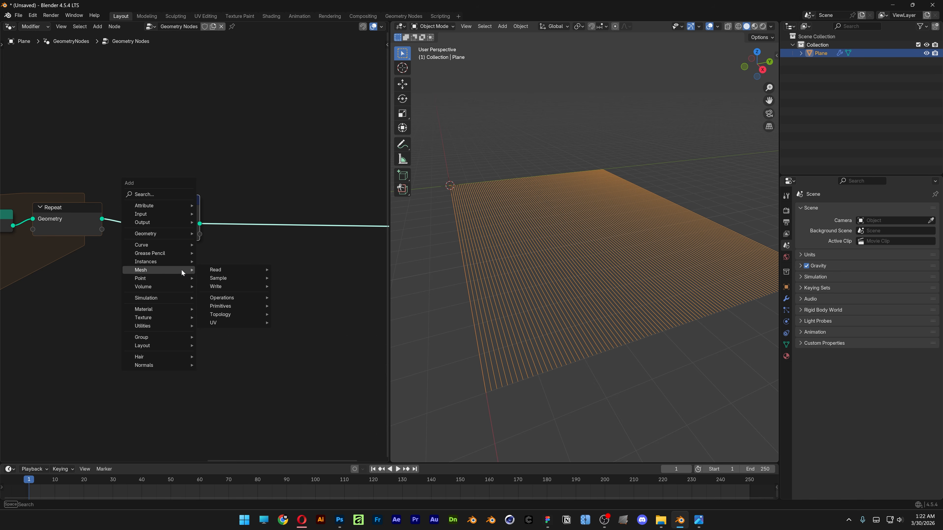
text(set posi)
key(Return)
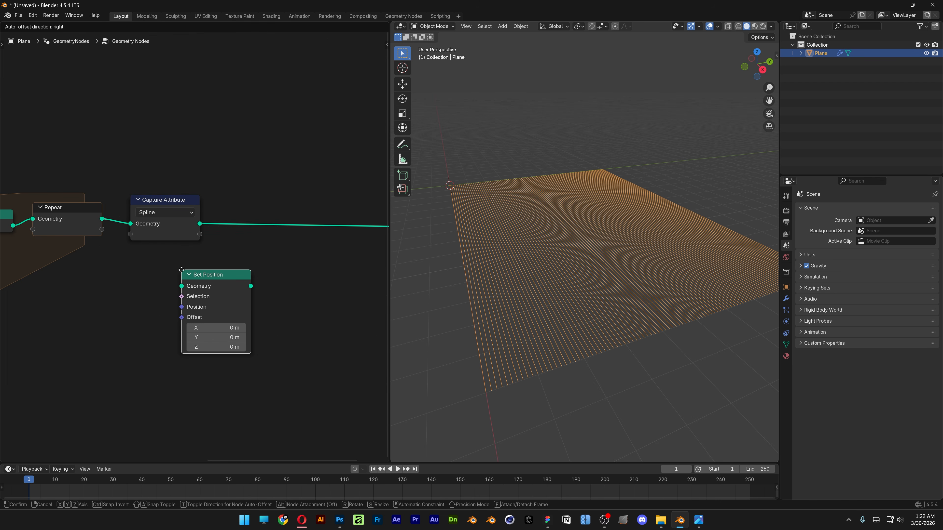
click(219, 195)
Add a Vector Math node set to Add and connect its Vector output to the new Set Position node's Offset.
key(shift+a)
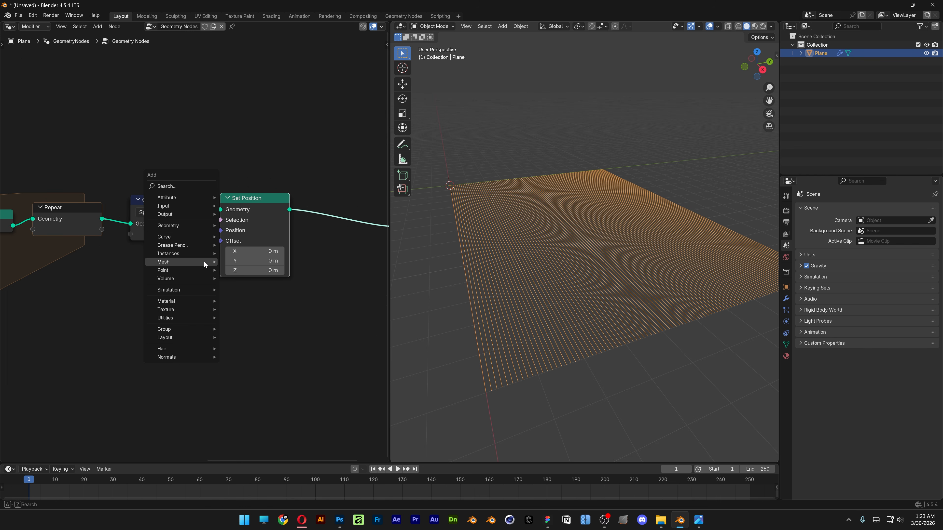
text(vector math)
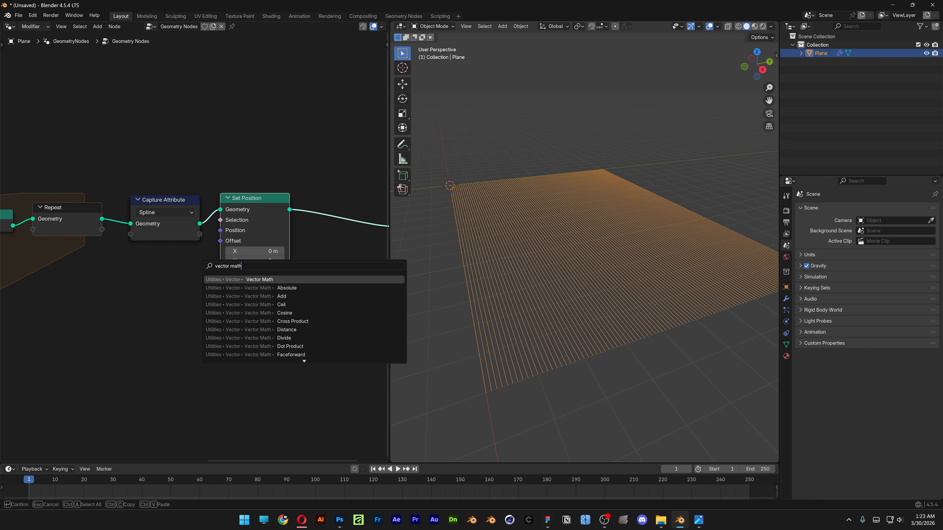
key(Return)
click(130, 271)
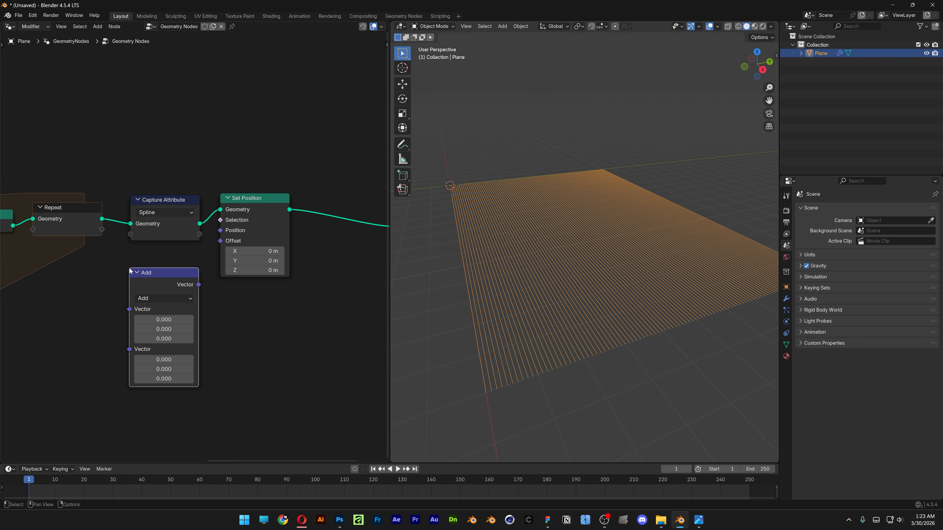
drag(199, 285, 221, 240)
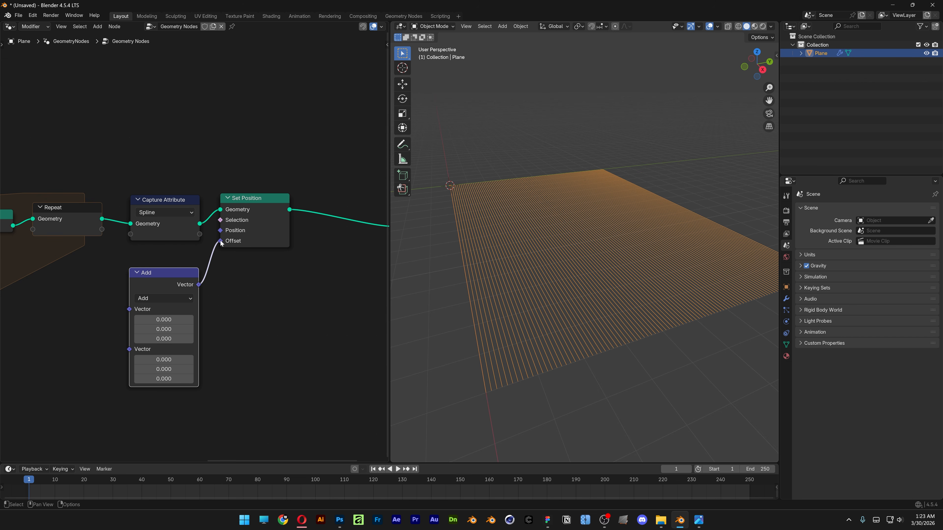
Add a Noise Texture node and connect its Color output to the first Vector input of the Add node.
key(shift+a)
mouse_move(227, 263)
text(noise texture)
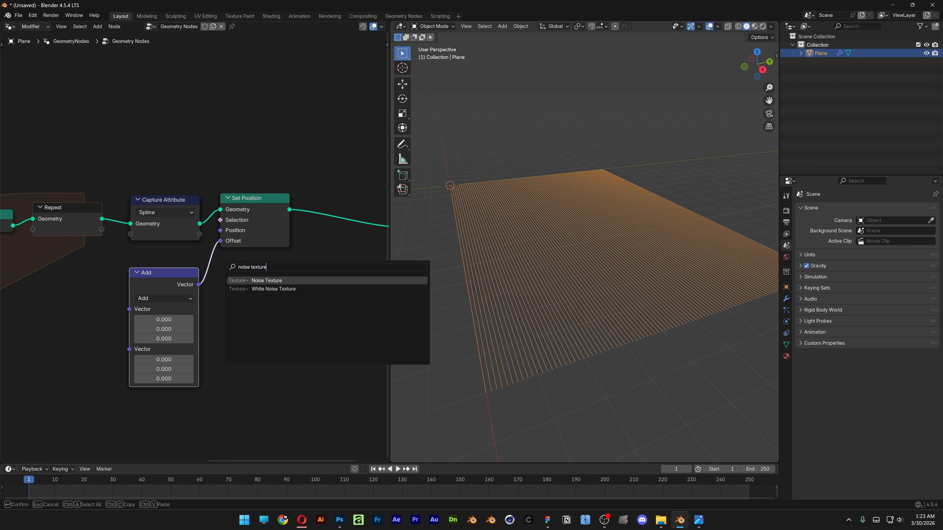
key(Return)
click(35, 269)
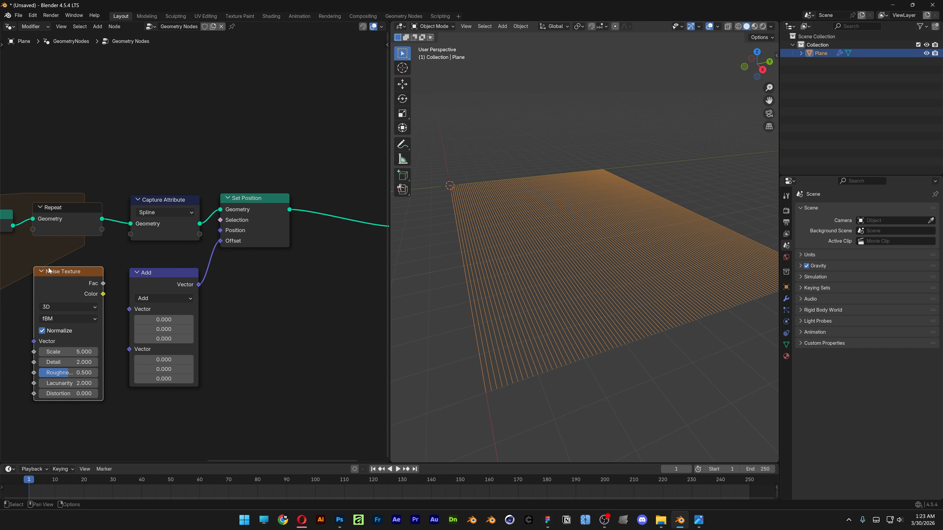
middle_drag(93, 263, 171, 247)
drag(181, 279, 208, 293)
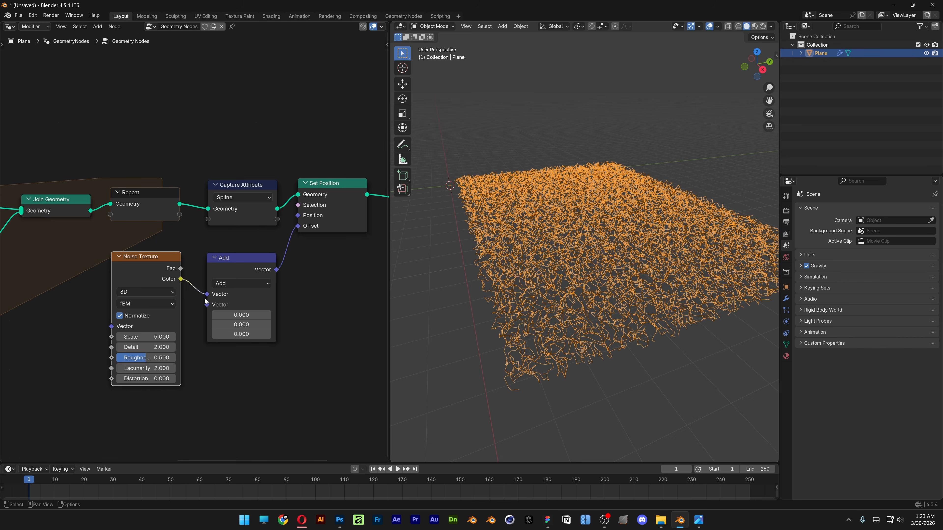
middle_drag(321, 289, 148, 301)
key(shift+a)
text(curve to m)
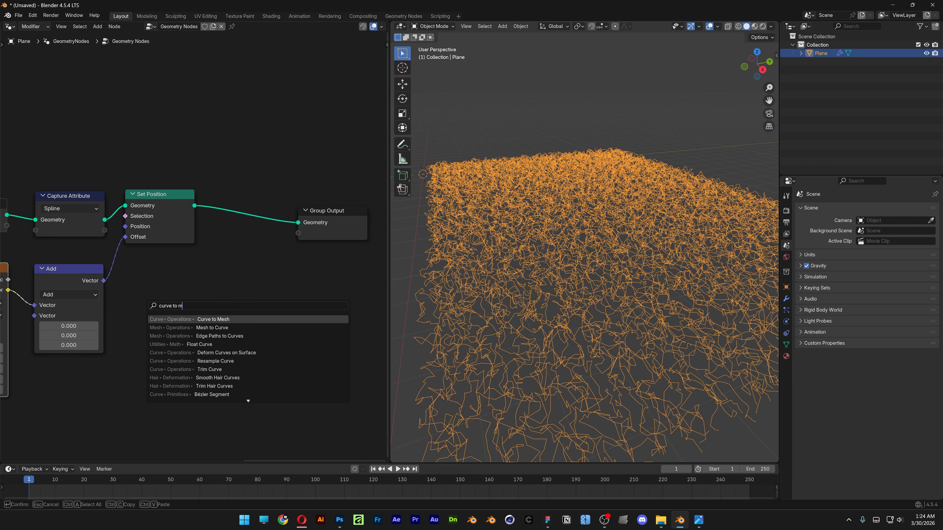
key(Return)
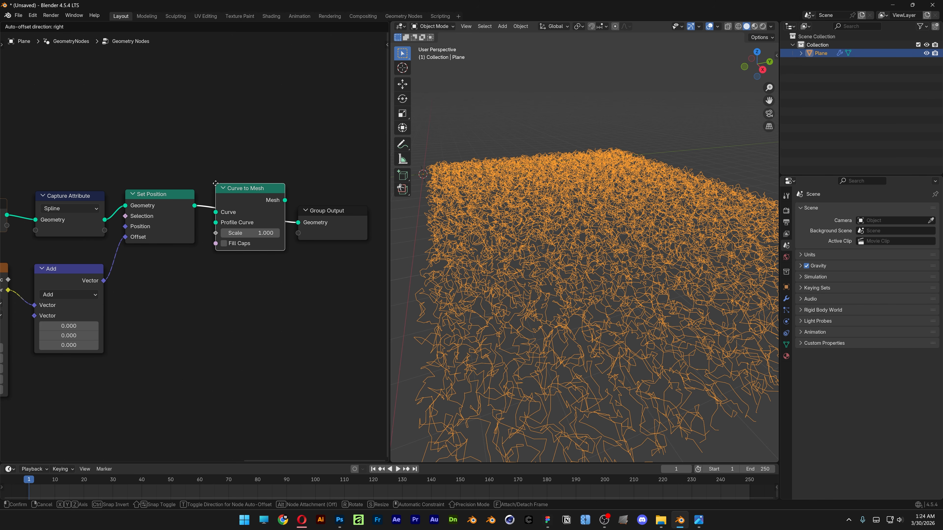
click(217, 187)
key(ctrl+z)
Change the Vector Math node's operation to Multiply and set its second vector's Z value to 0.700.
scroll(224, 266, down, 1)
middle_drag(508, 288, 510, 290)
scroll(138, 306, up, 3)
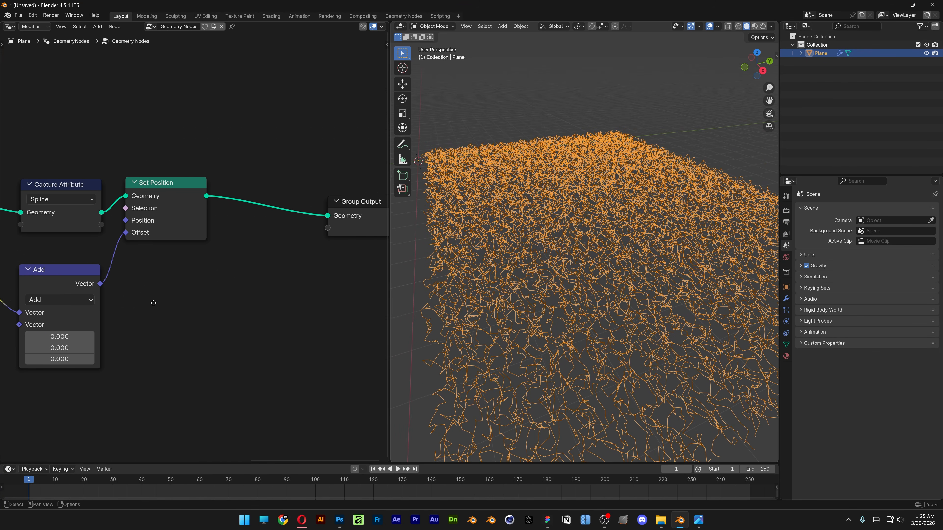
middle_drag(149, 304, 302, 249)
scroll(210, 247, up, 1)
click(210, 247)
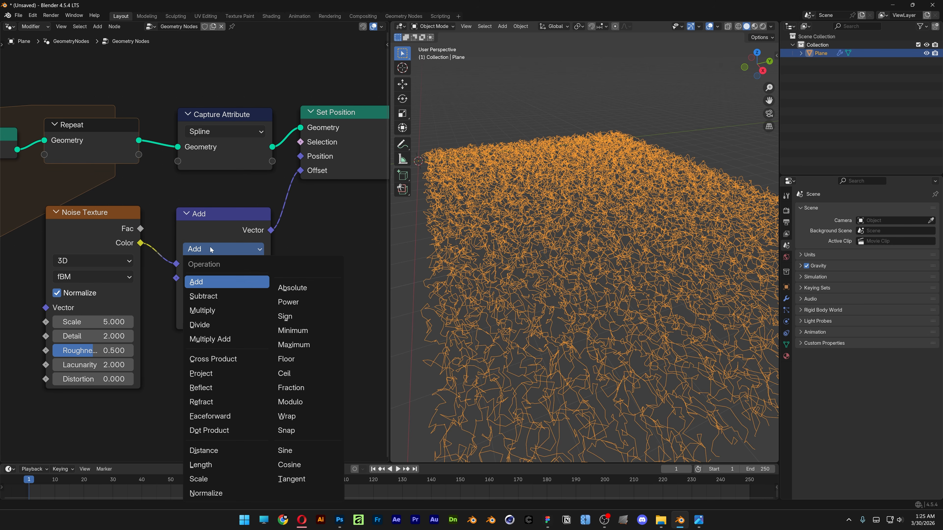
click(219, 308)
scroll(295, 321, down, 1)
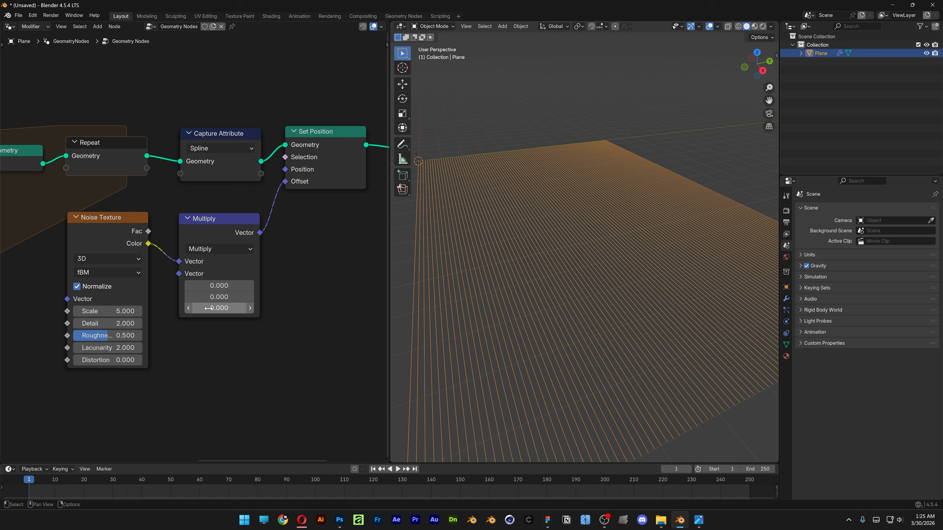
drag(208, 308, 238, 309)
Set the Noise Texture node to 4D and turn off Normalize.
scroll(179, 271, up, 1)
click(151, 256)
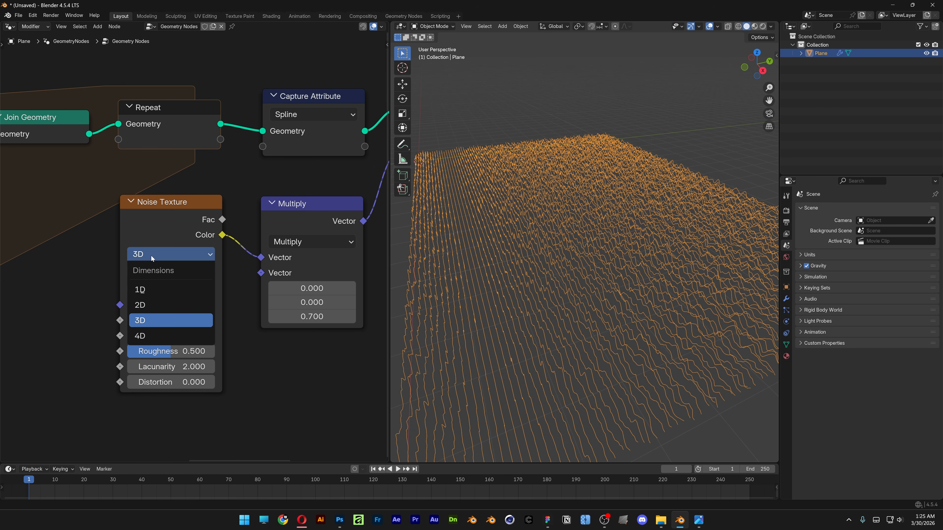
click(151, 335)
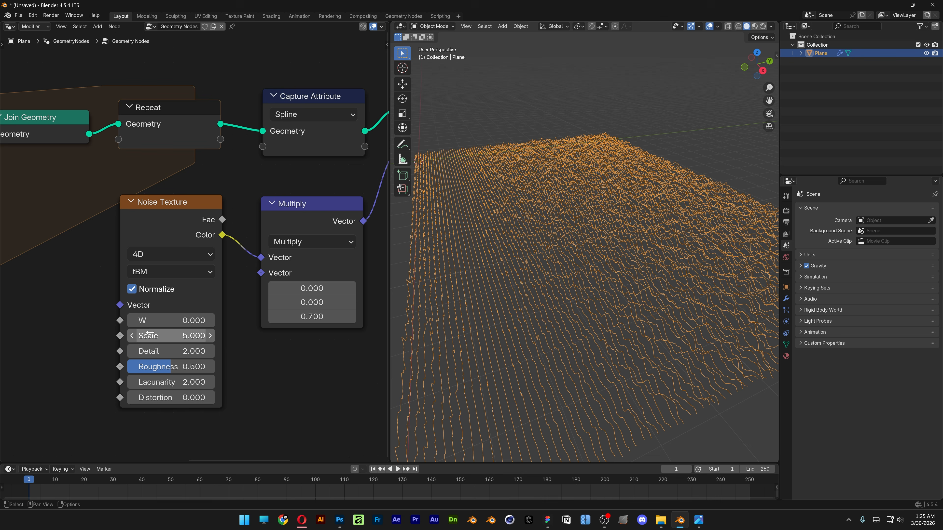
click(132, 290)
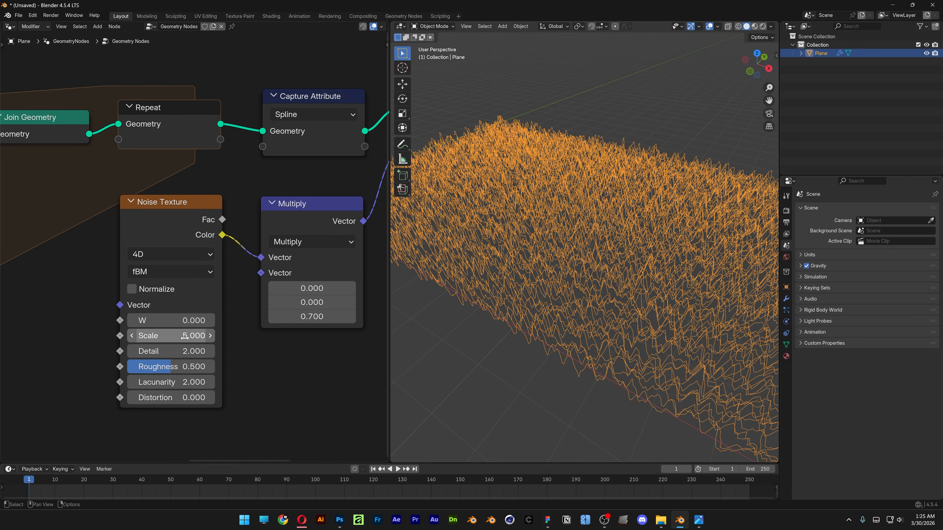
Set the Noise Texture node's Scale to 0.500, Detail to 0.400 and Distortion to 0.600.
drag(178, 336, 71, 336)
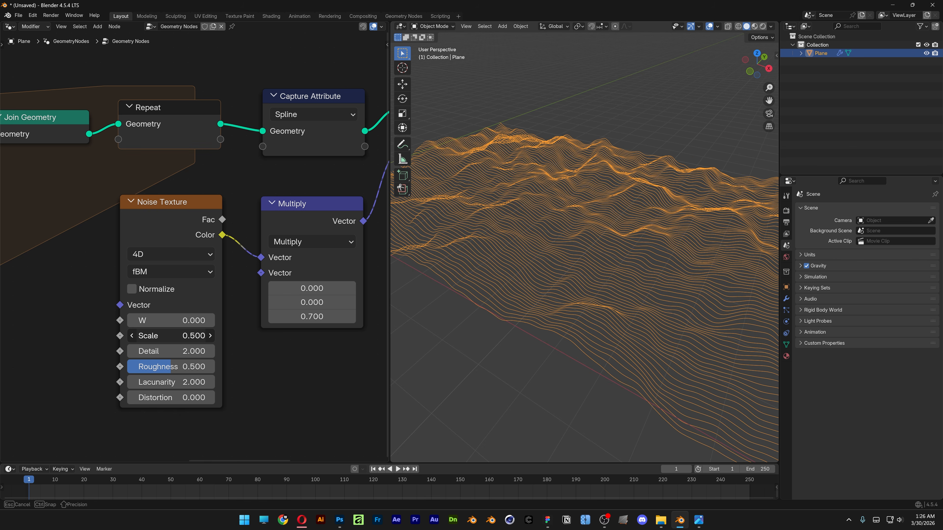
middle_drag(482, 311, 607, 282)
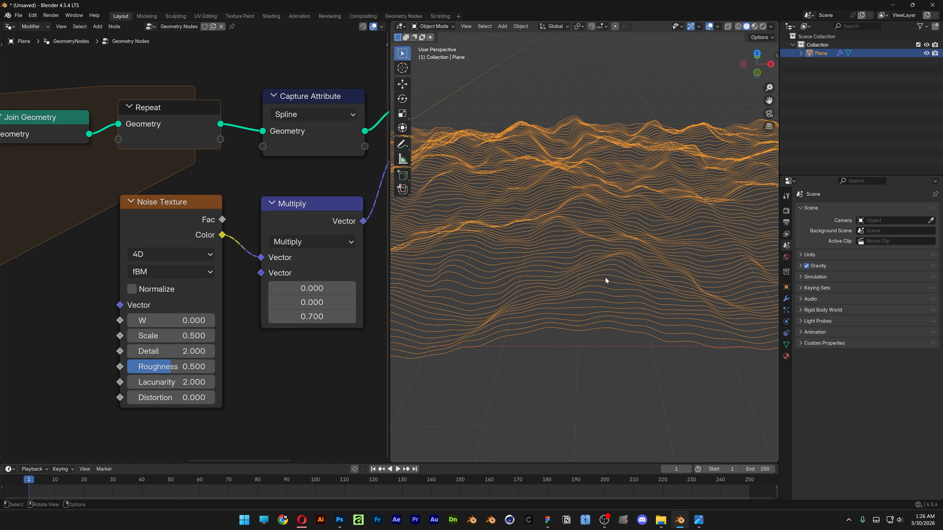
mouse_move(193, 351)
mouse_down()
mouse_move(175, 351)
mouse_move(201, 351)
mouse_up()
drag(194, 398, 219, 397)
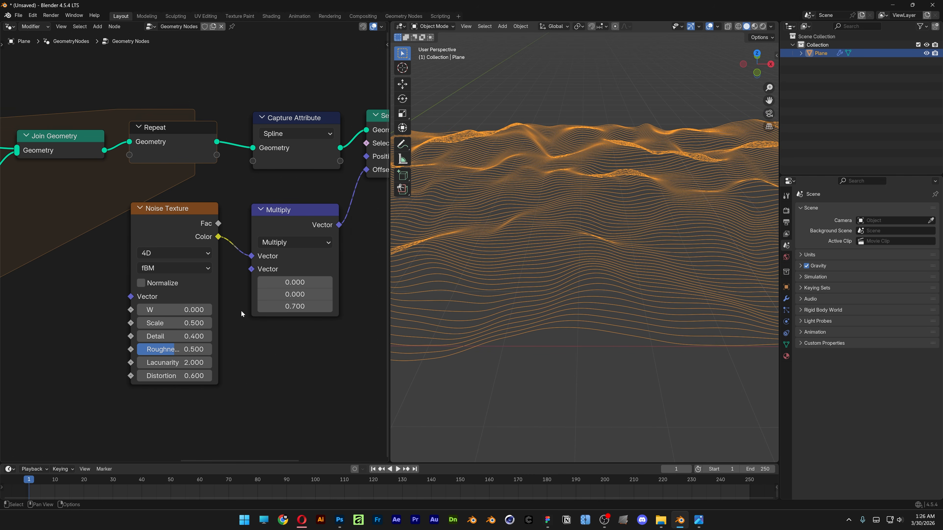
Try a W value of 8.900 on the Noise Texture node and undo the change.
scroll(101, 362, down, 1)
scroll(101, 361, up, 2)
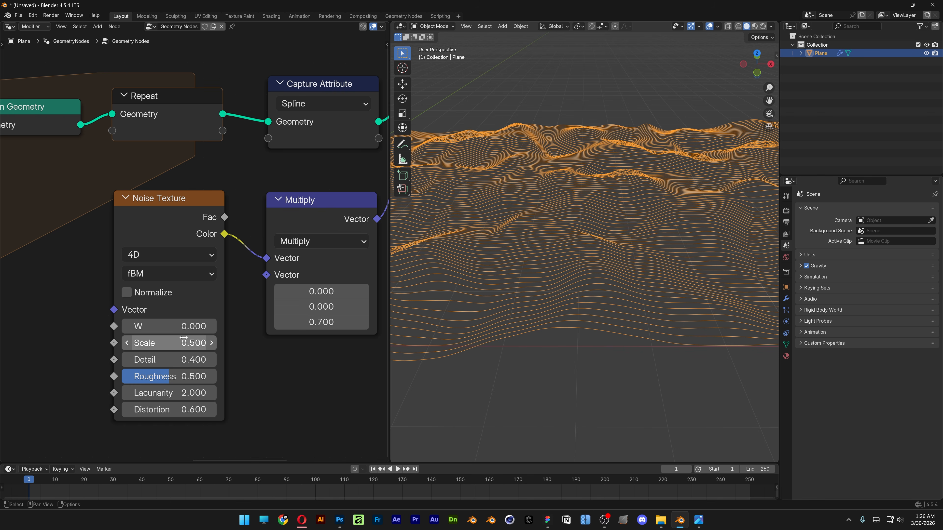
drag(149, 326, 282, 326)
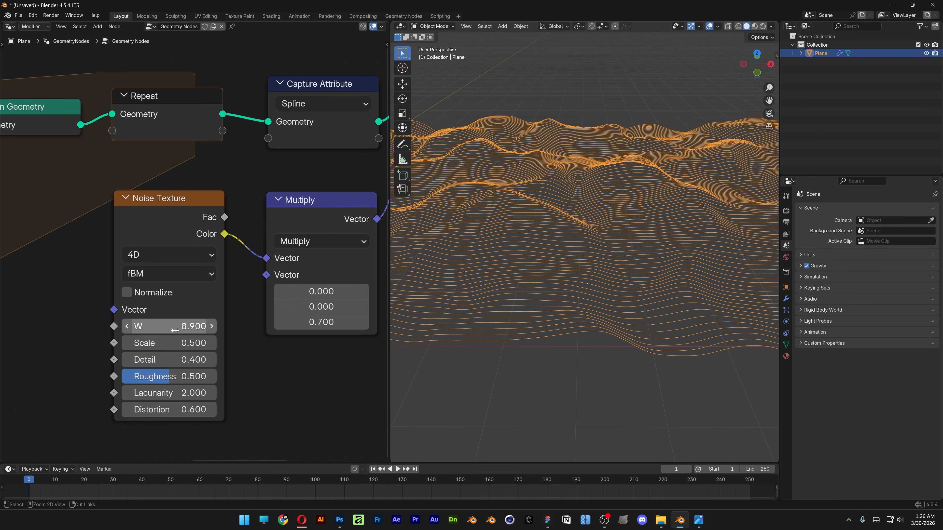
key(ctrl+z)
Enlarge the timeline, go to frame 0 and keyframe the Noise Texture's W at 0.000.
drag(265, 463, 269, 351)
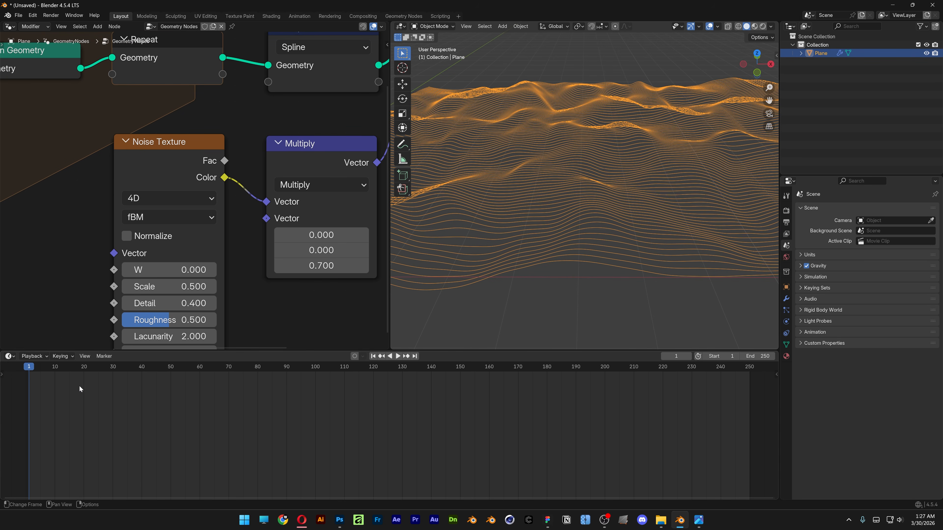
drag(676, 356, 676, 357)
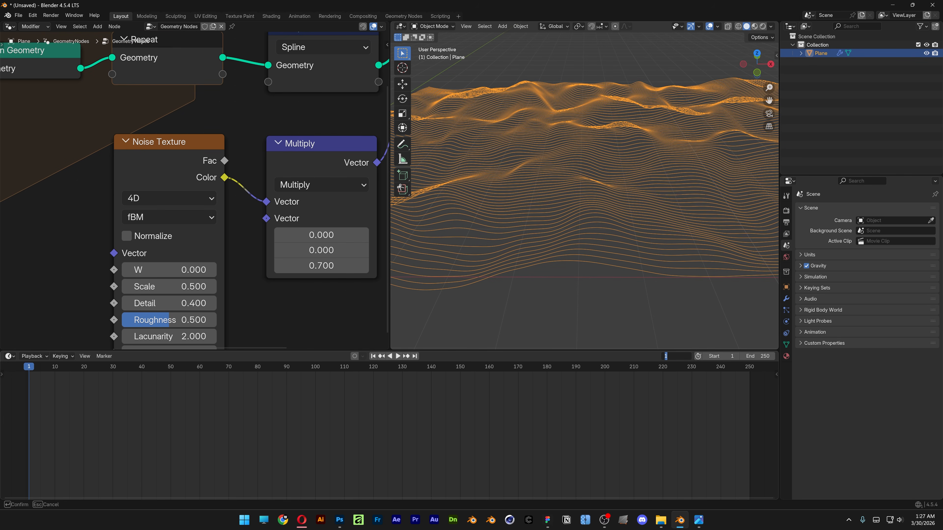
text(0)
key(Return)
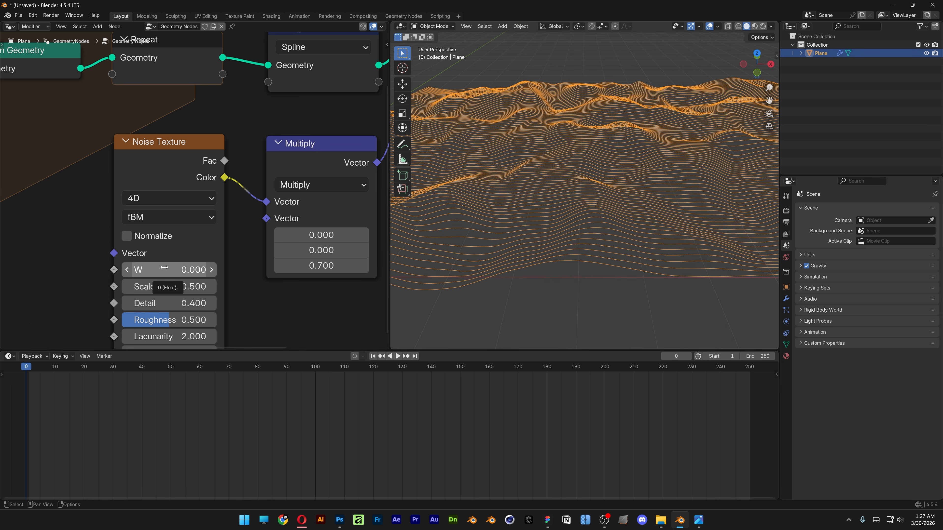
key(i)
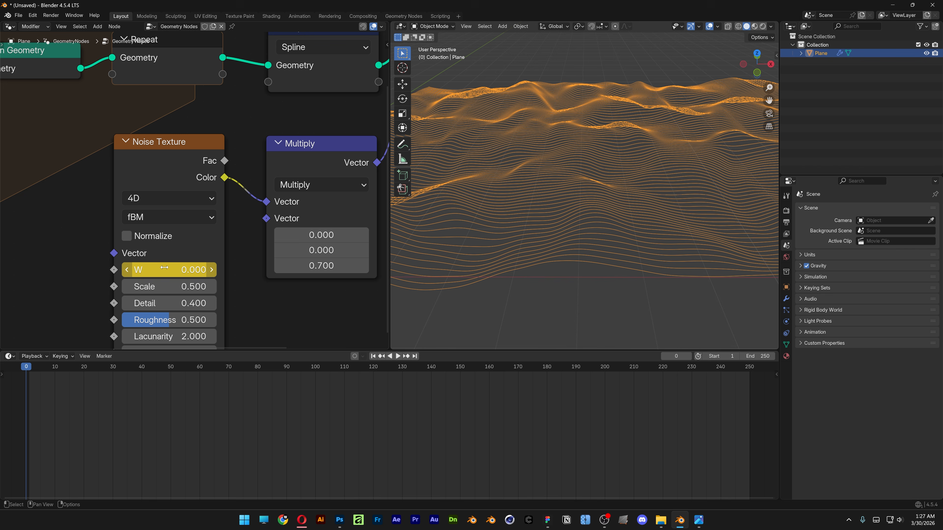
Go to frame 250 and keyframe the Noise Texture's W at 5.600.
click(676, 356)
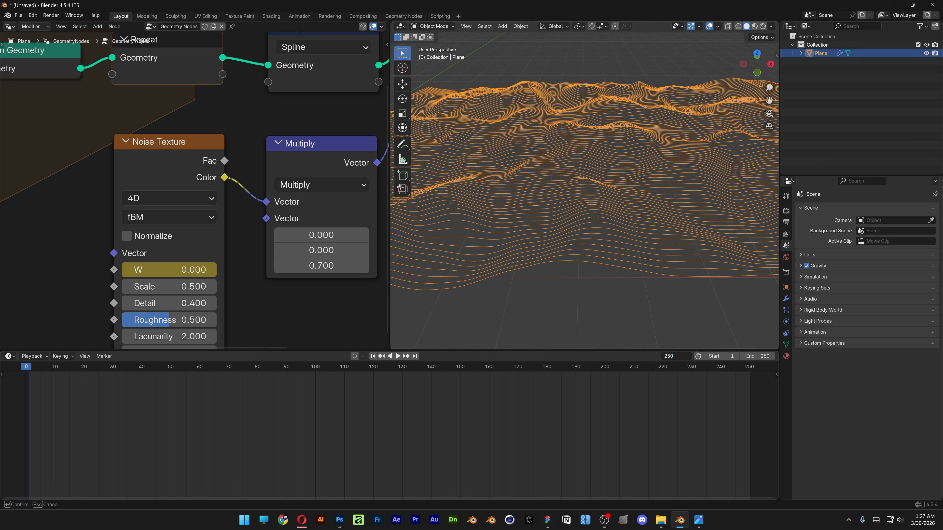
key(Return)
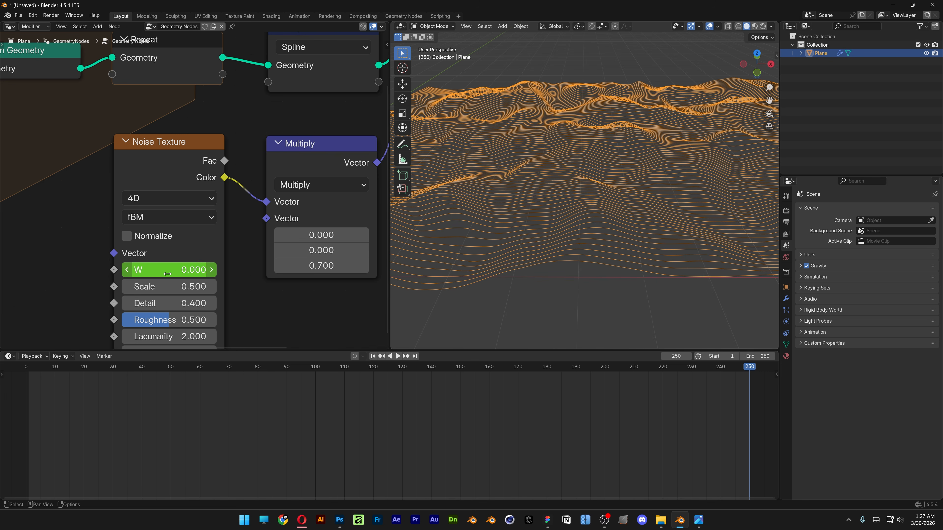
mouse_move(176, 270)
mouse_down()
mouse_move(252, 270)
mouse_move(170, 274)
mouse_up()
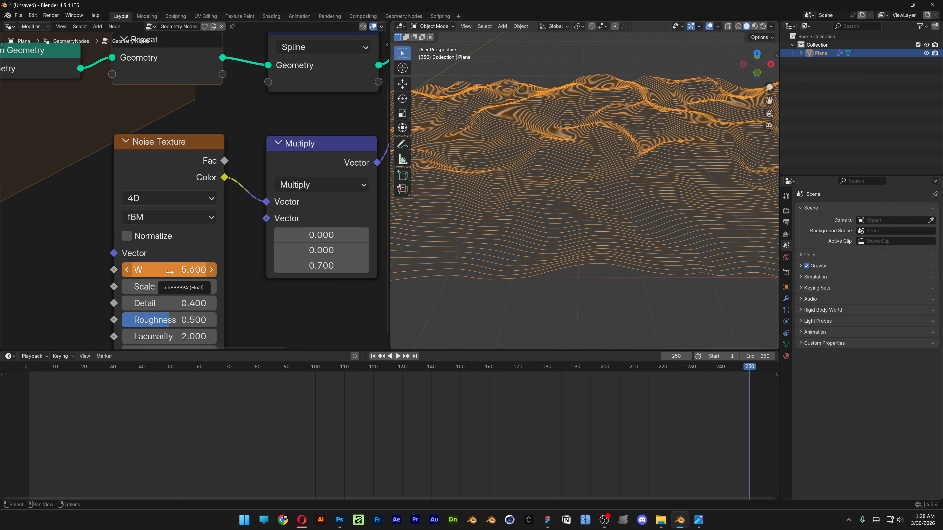
key(i)
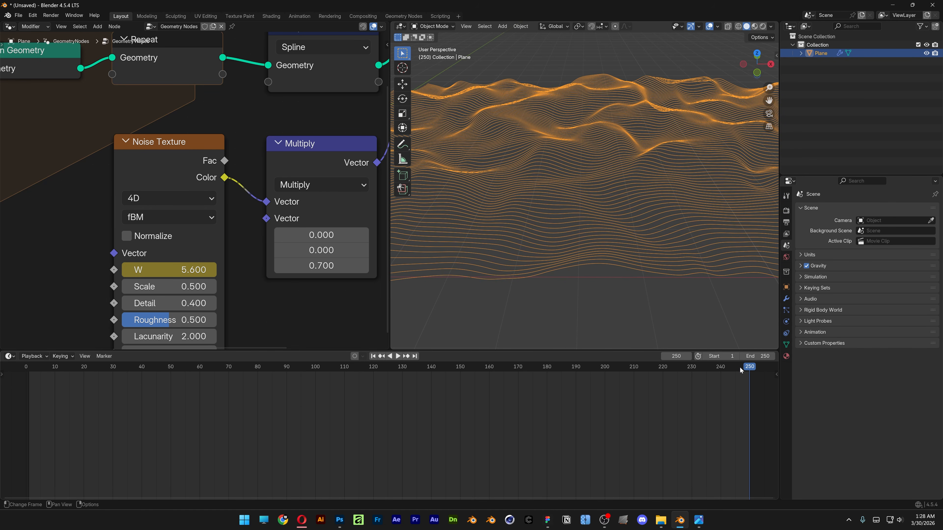
Scrub back to the start of the timeline and play the animation to check the wave motion.
click(702, 372)
drag(702, 373, 26, 379)
key(space)
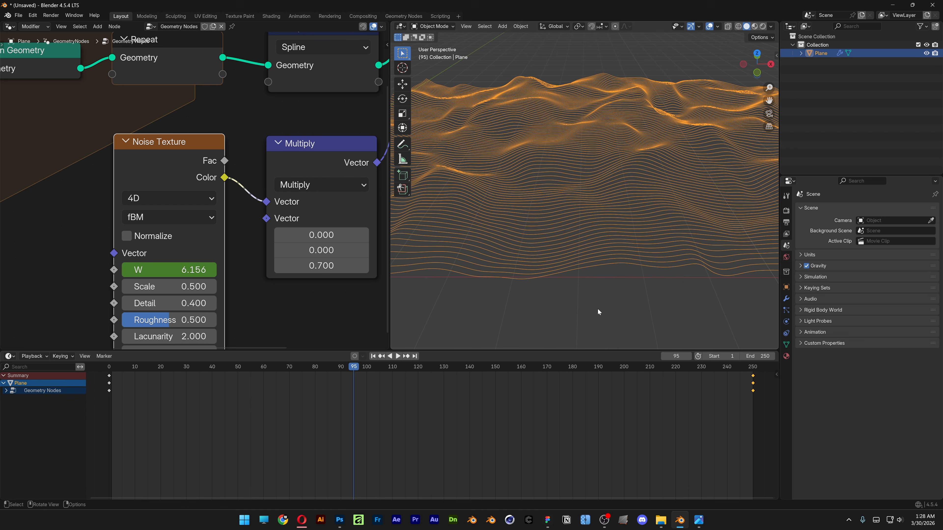
click(597, 309)
click(599, 209)
Insert a Curve to Mesh node into the link between the last Set Position node and the Group Output.
scroll(246, 175, down, 4)
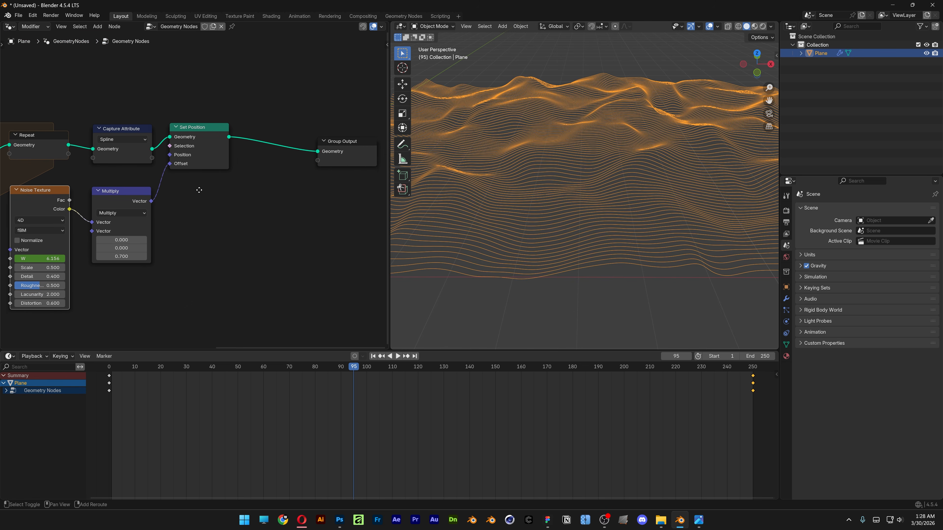
middle_drag(301, 207, 232, 211)
scroll(232, 211, up, 3)
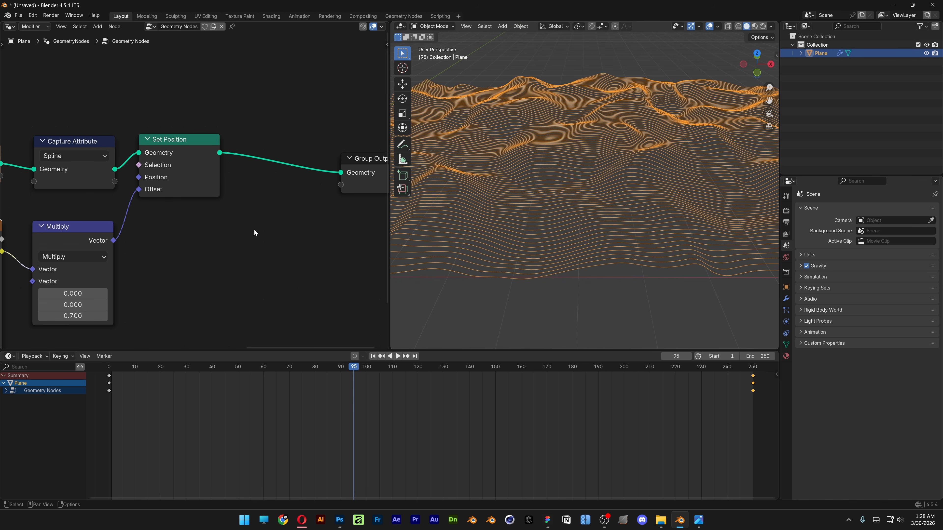
key(shift+a)
text(curve to m)
key(Return)
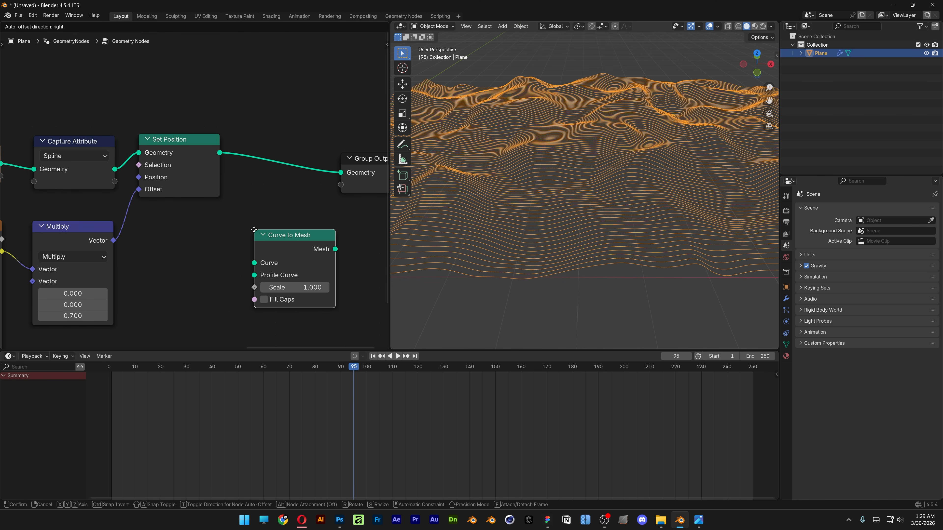
click(244, 131)
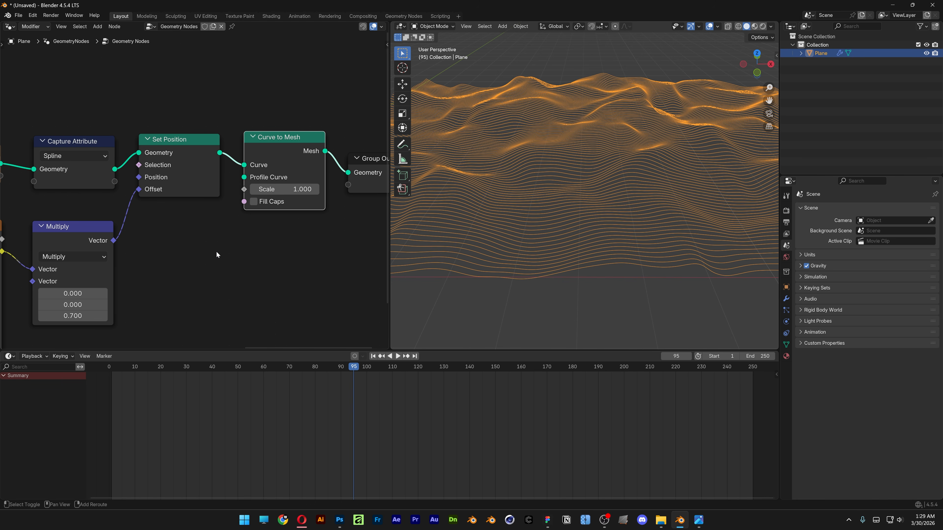
Add a Curve Circle node and connect its Curve output to the Curve to Mesh node's Profile Curve.
key(shift+a)
text(curve circle)
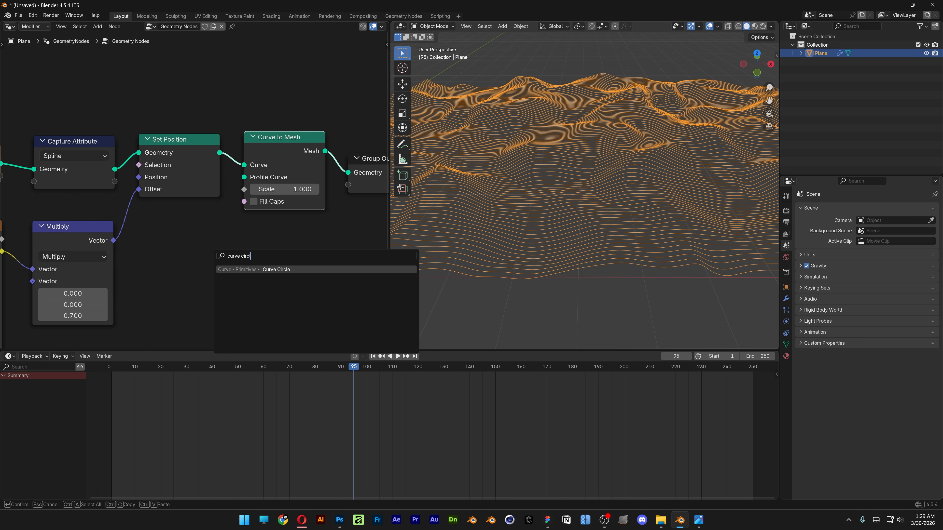
key(Return)
click(138, 233)
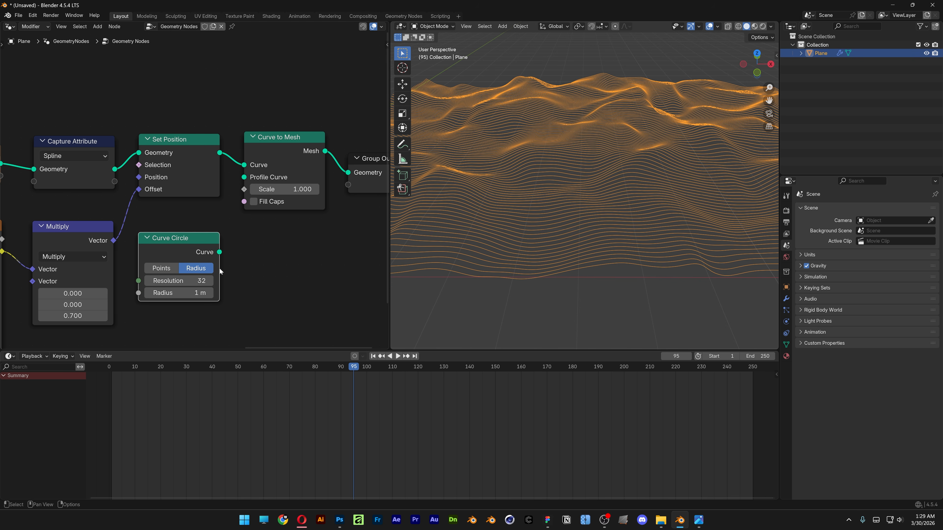
drag(220, 252, 242, 182)
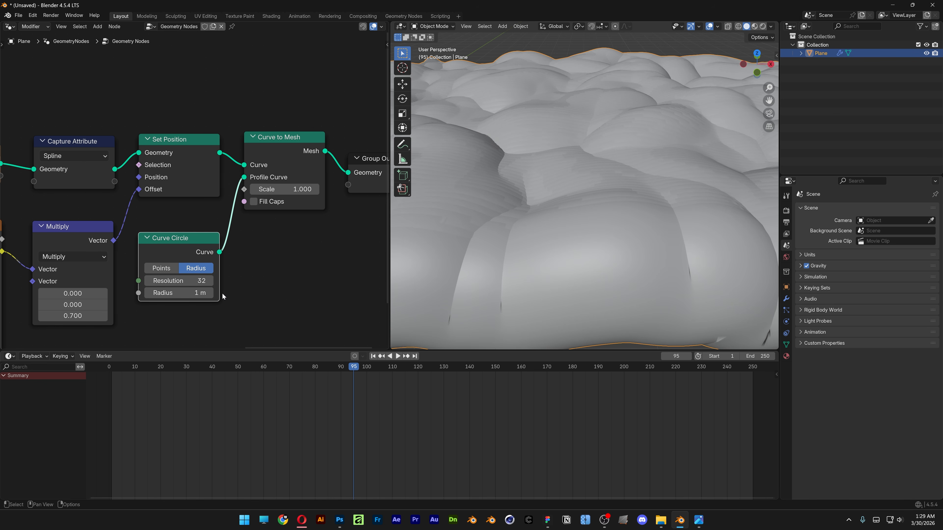
Set the Curve Circle's Resolution to 10 and its Radius to 0.01 m.
click(201, 282)
text(1)
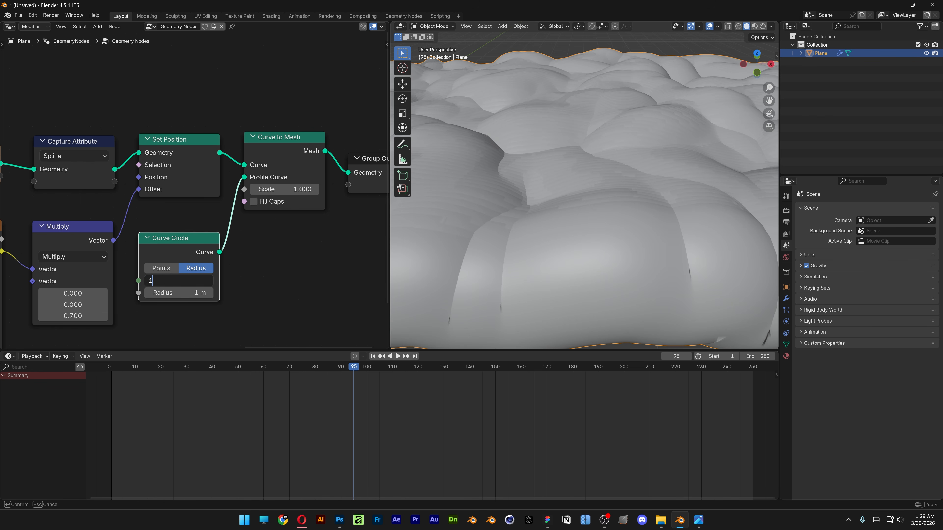
text(0)
key(Return)
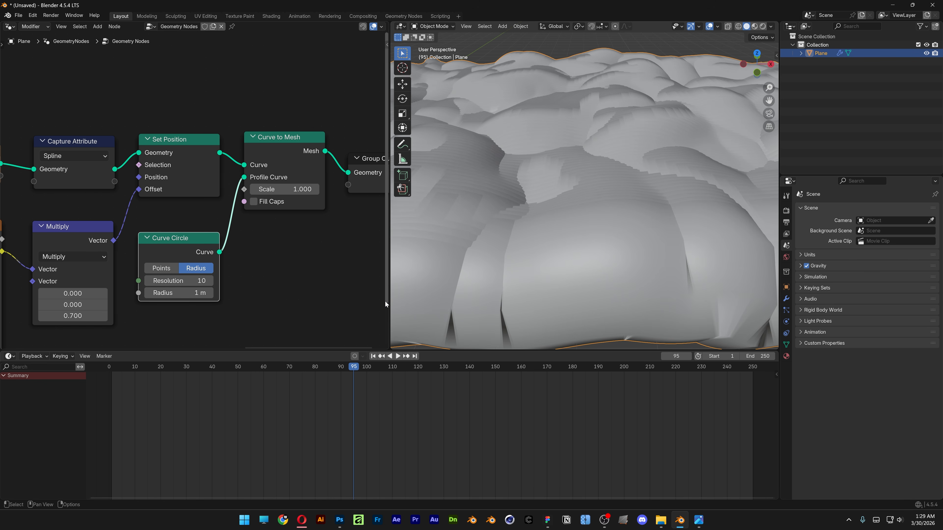
click(182, 295)
key(BackSpace)
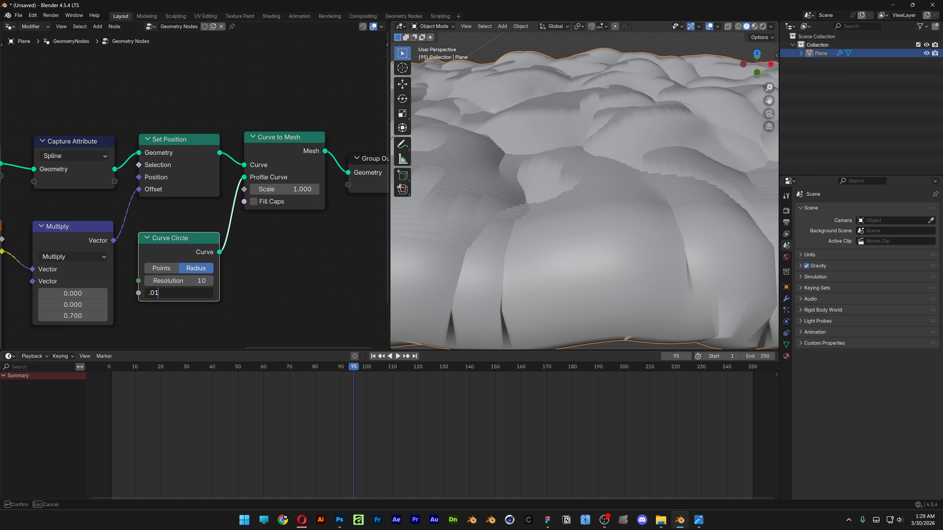
key(Return)
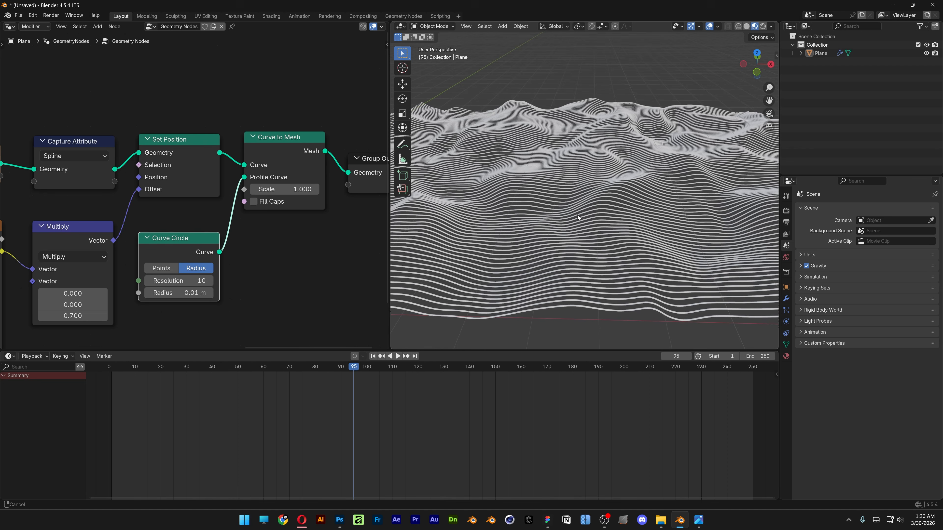
Insert a Set Material node into the link between the Curve to Mesh node and the Group Output.
mouse_move(578, 218)
middle_down()
mouse_move(589, 209)
mouse_move(411, 224)
middle_up()
key(shift+a)
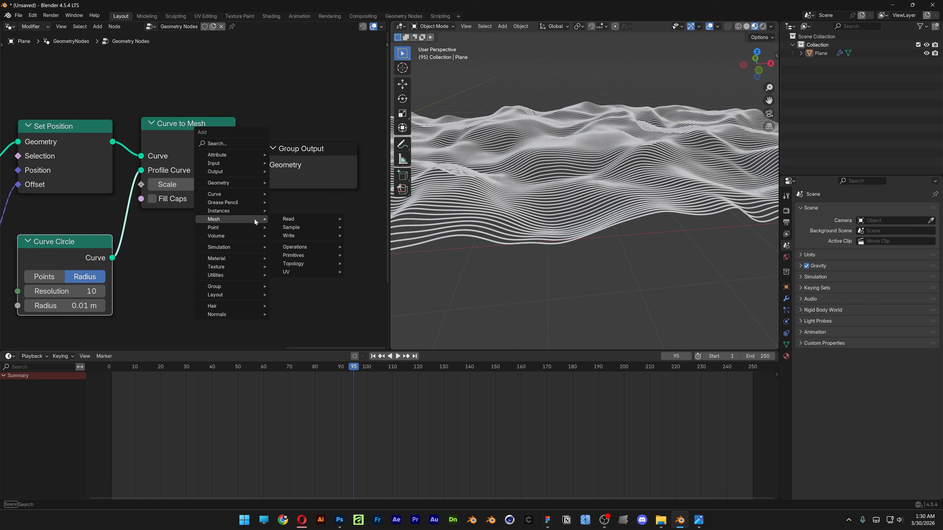
text(set)
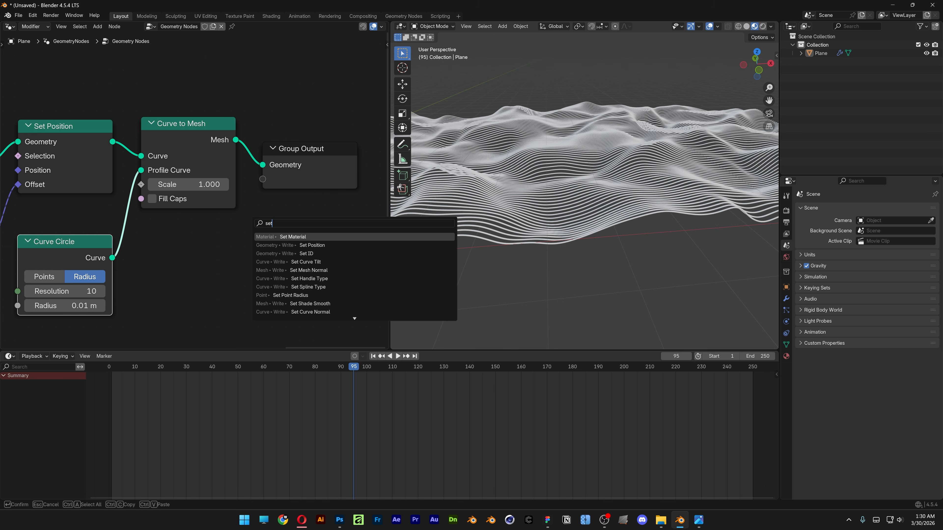
text( mater)
key(Return)
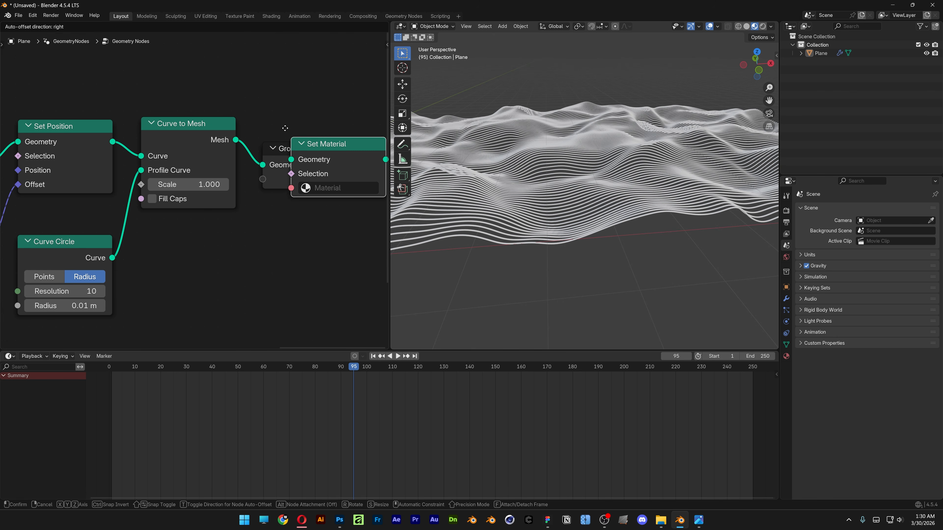
click(242, 136)
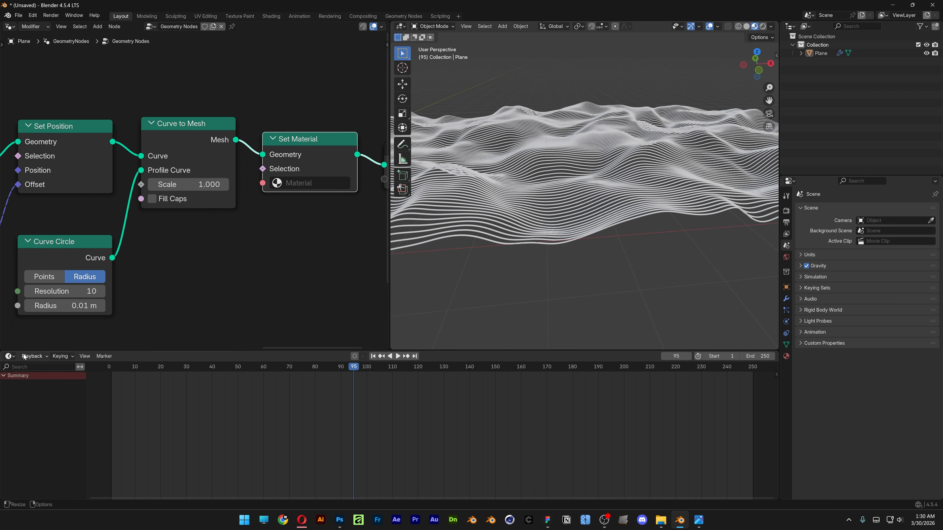
Change the timeline area to the Shader Editor and enlarge it upwards.
click(10, 357)
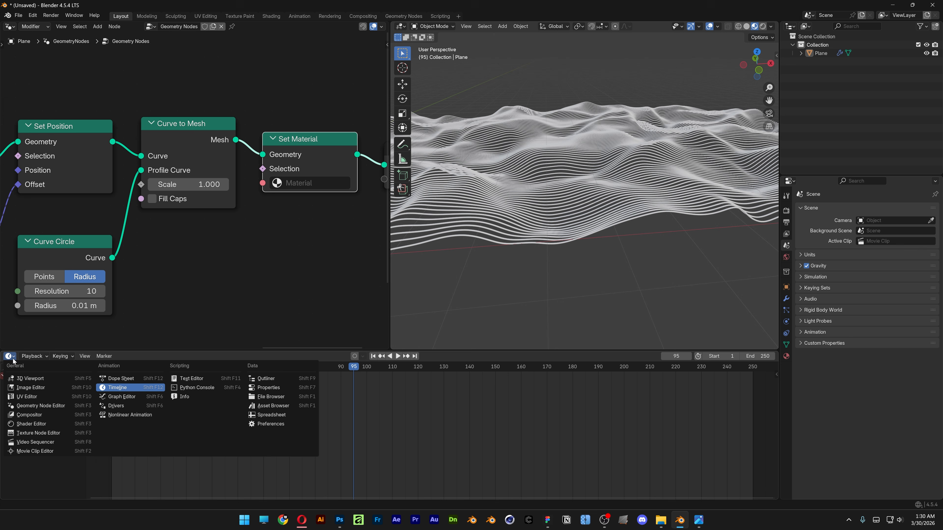
click(39, 425)
drag(260, 351, 331, 289)
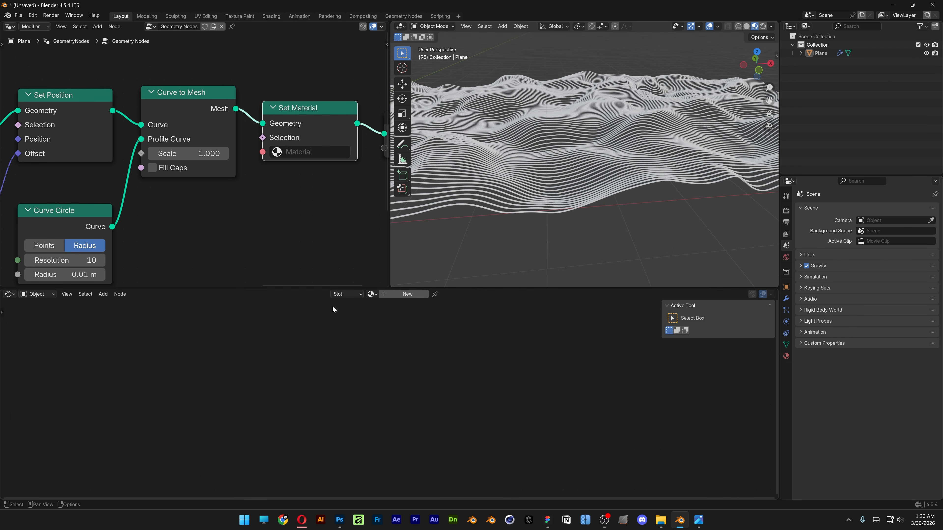
Create a new material for the plane, name it Gradient, and frame its nodes without the sidebar.
click(402, 294)
click(394, 294)
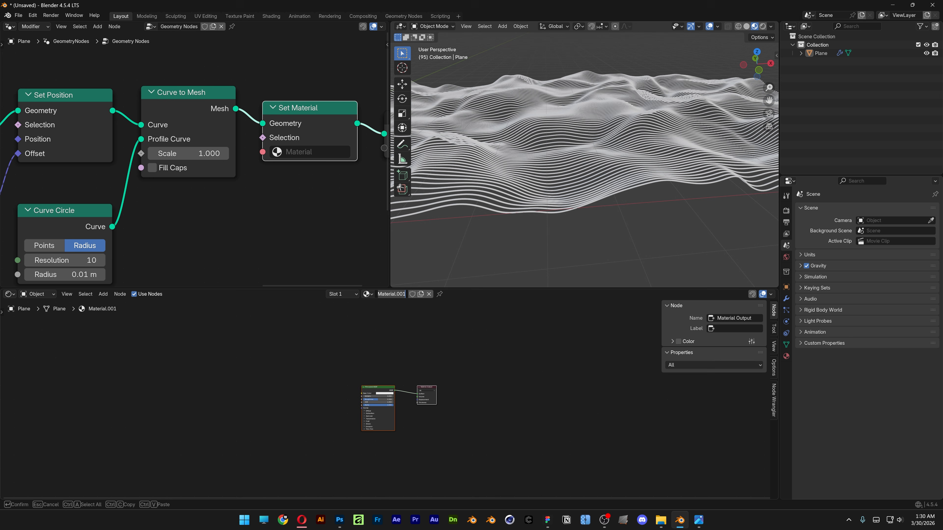
text(Gradient)
key(Return)
key(n)
key(Home)
Replace the Principled BSDF in the Gradient material with an Emission shader placed beside the Material Output.
drag(254, 355, 266, 366)
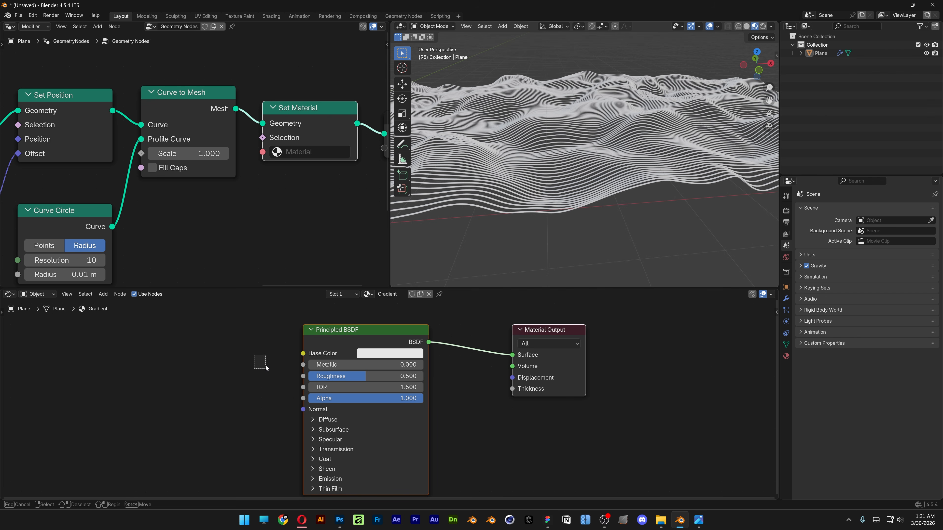
drag(364, 362, 368, 391)
key(x)
key(shift+a)
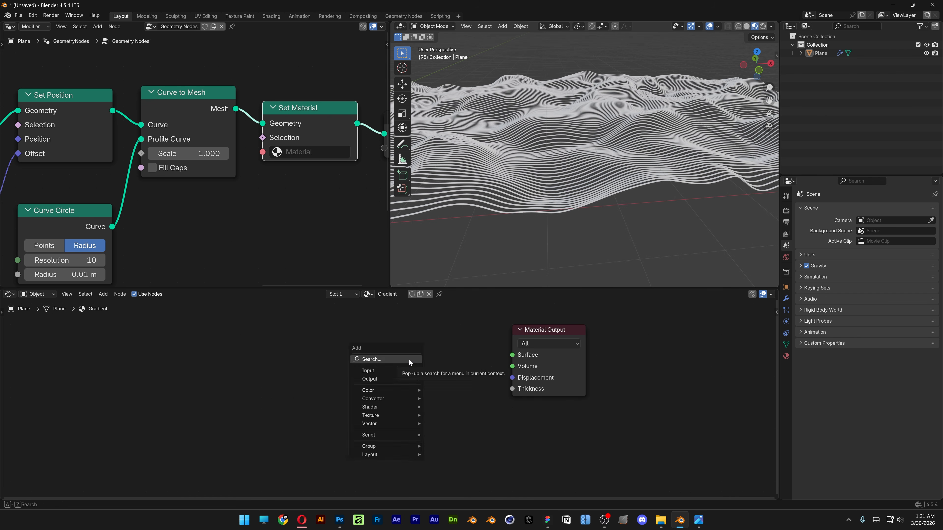
text(emission)
key(Return)
click(407, 334)
Add a Color Ramp node before the Emission shader and a Gradient Texture node before the ramp.
key(shift+a)
text(color ramp)
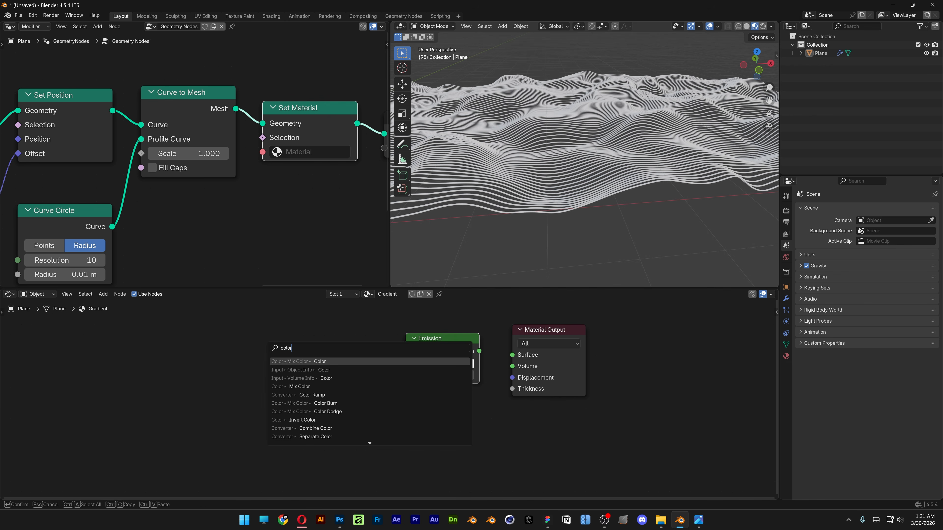
key(Return)
click(241, 335)
key(shift+a)
text(gradien)
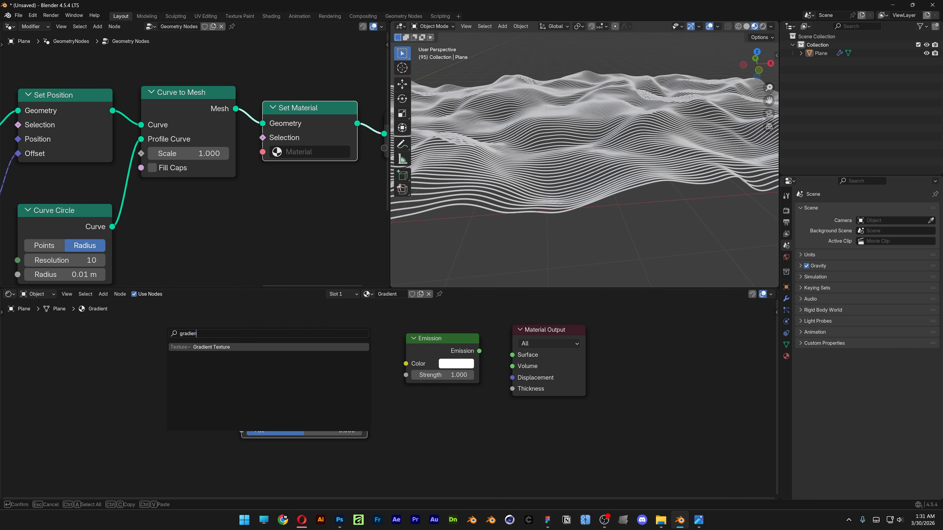
key(Return)
click(236, 359)
Connect the Gradient Texture's Color to the ramp's Fac, the ramp's Color to Emission, and Emission to the Material Output's Surface.
drag(225, 357, 245, 430)
drag(367, 352, 406, 364)
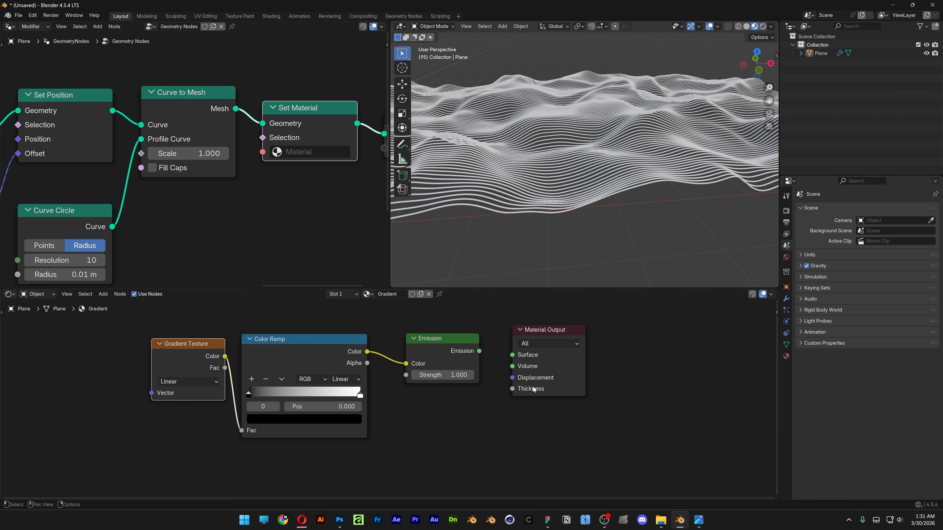
drag(480, 351, 512, 355)
Add a middle stop at 0.5 to the Color Ramp and color the stops magenta, blue and yellow from first to last.
scroll(238, 421, up, 1)
scroll(238, 421, up, 1)
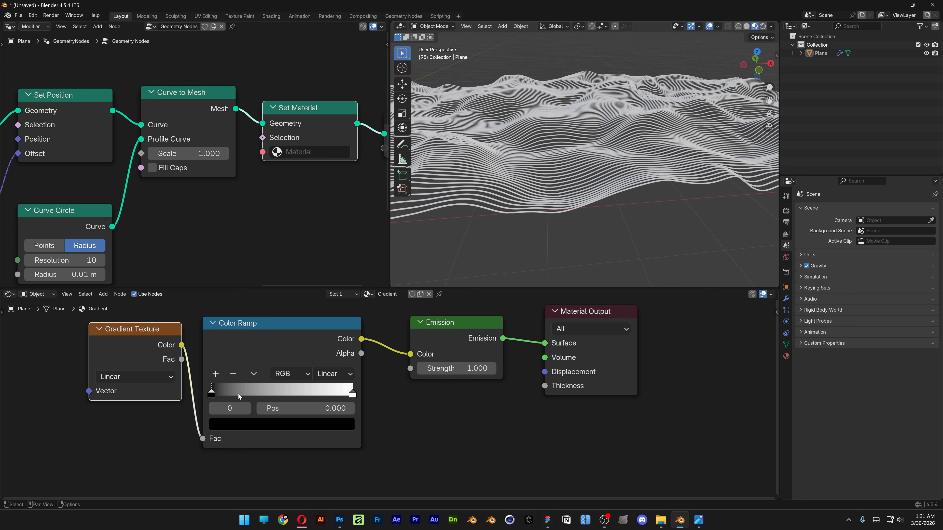
click(215, 375)
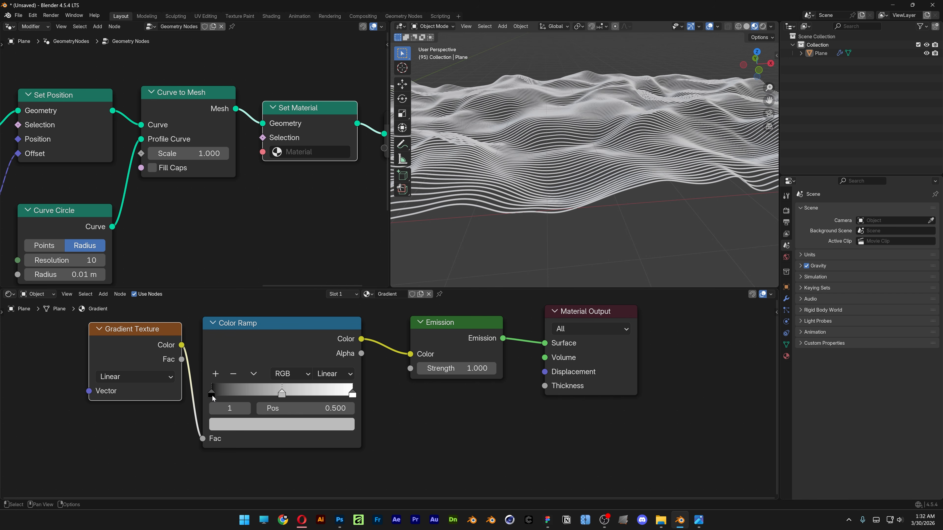
click(212, 395)
click(247, 426)
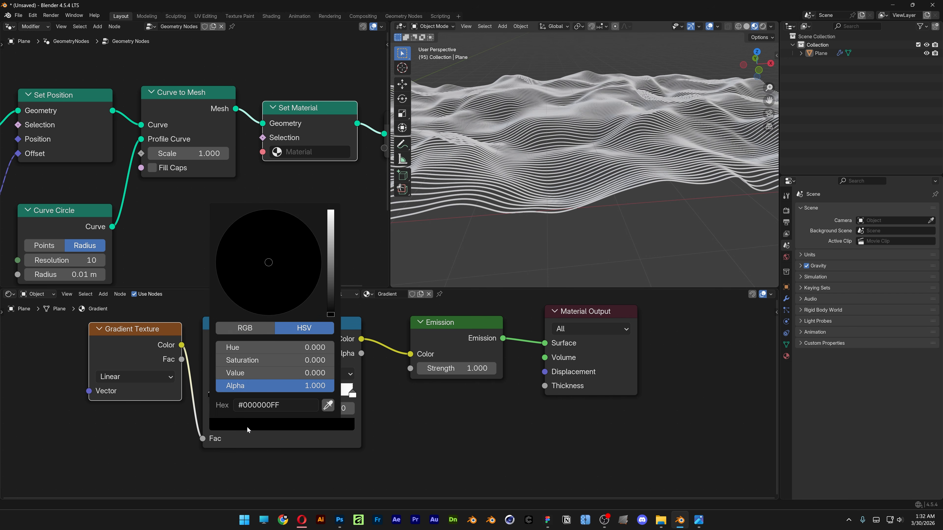
drag(331, 310, 316, 287)
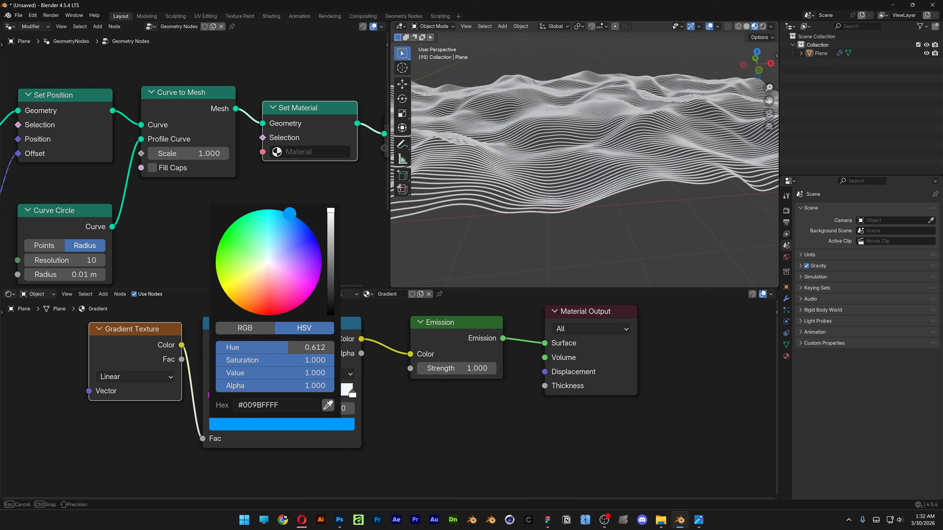
click(334, 396)
click(282, 425)
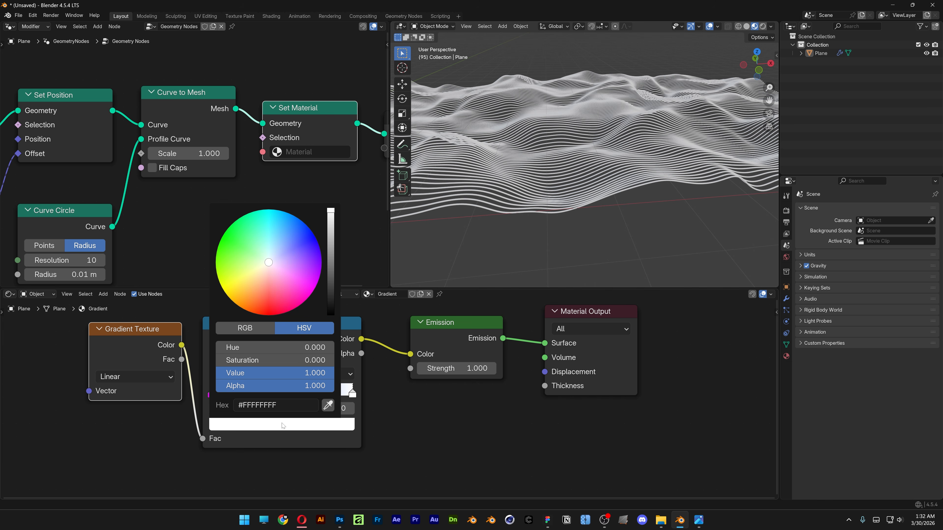
drag(231, 289, 223, 290)
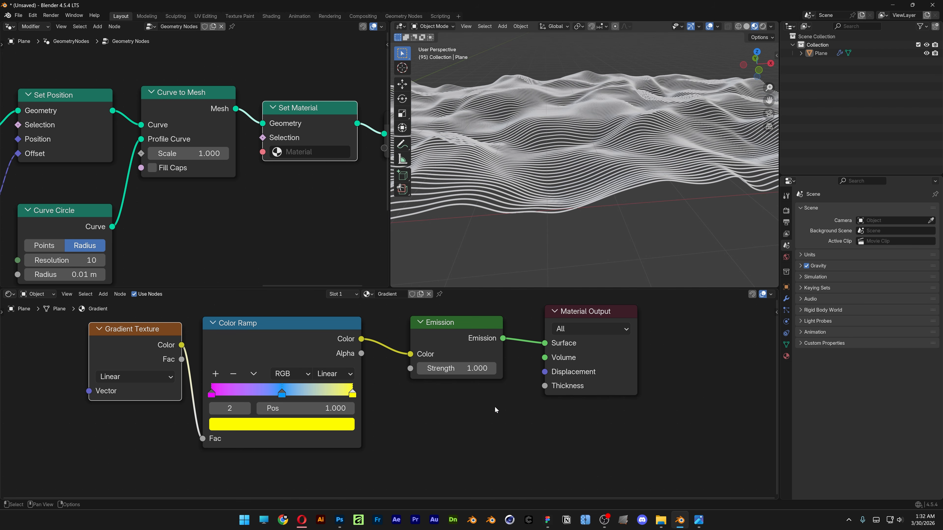
Assign the Gradient material to the Set Material node.
middle_drag(350, 179, 317, 198)
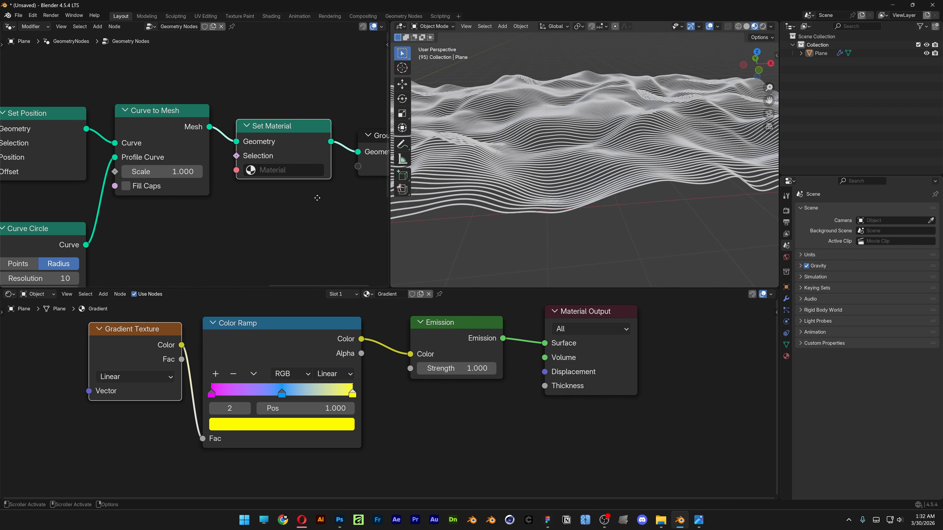
click(287, 171)
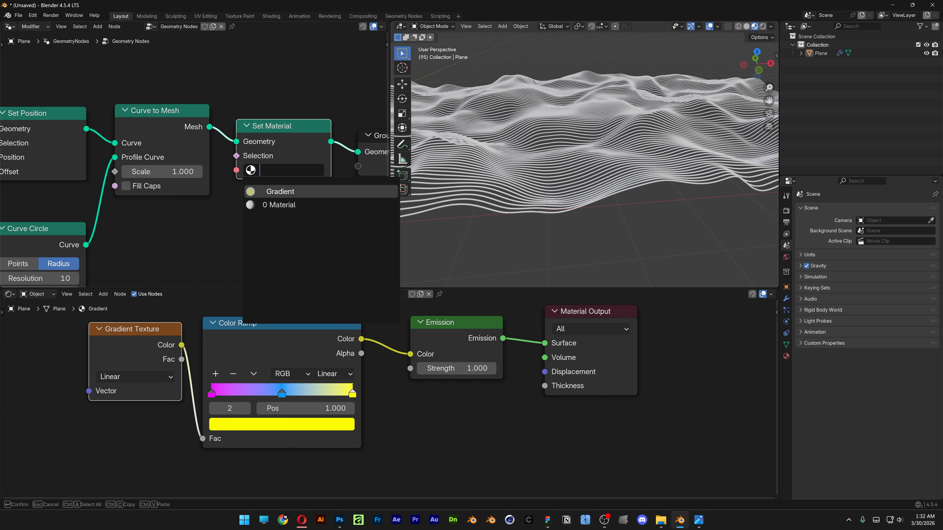
key(Return)
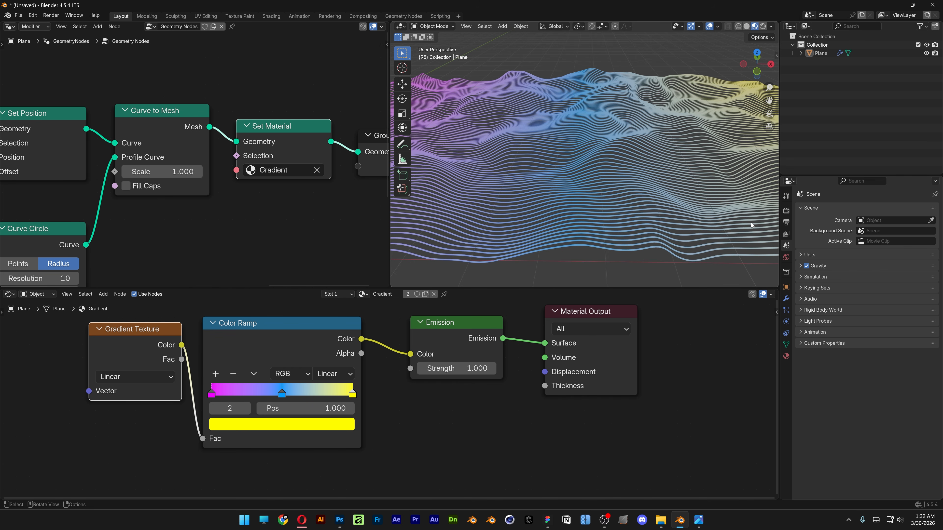
Set the render color management's View Transform to Khronos PBR Neutral.
click(786, 211)
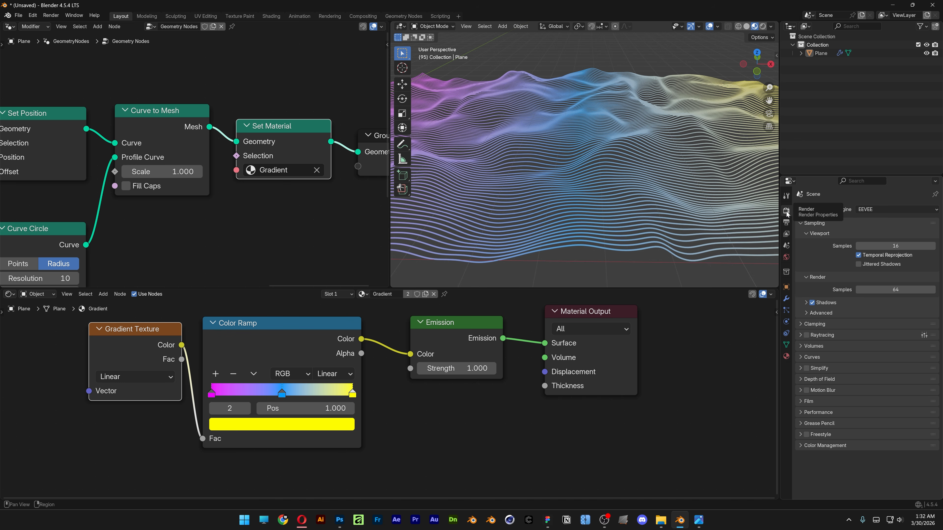
click(829, 447)
scroll(837, 431, down, 3)
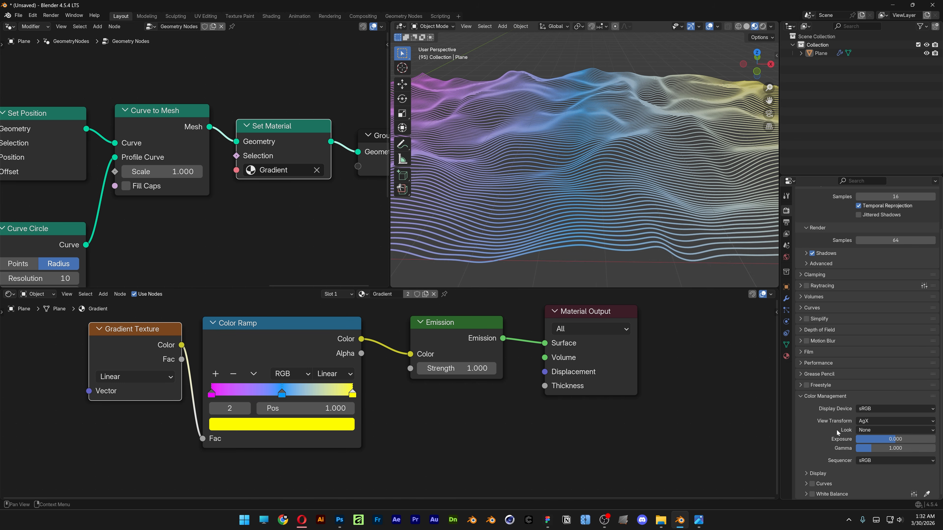
click(878, 420)
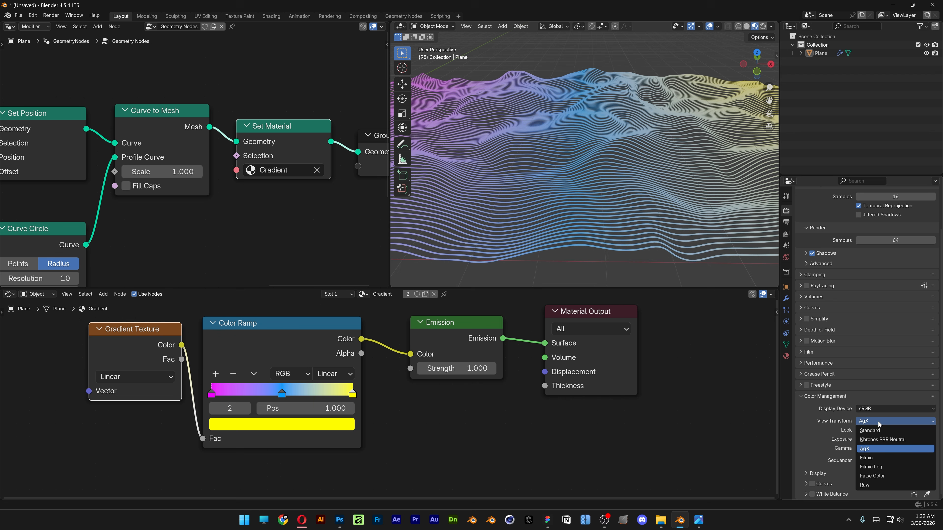
click(882, 440)
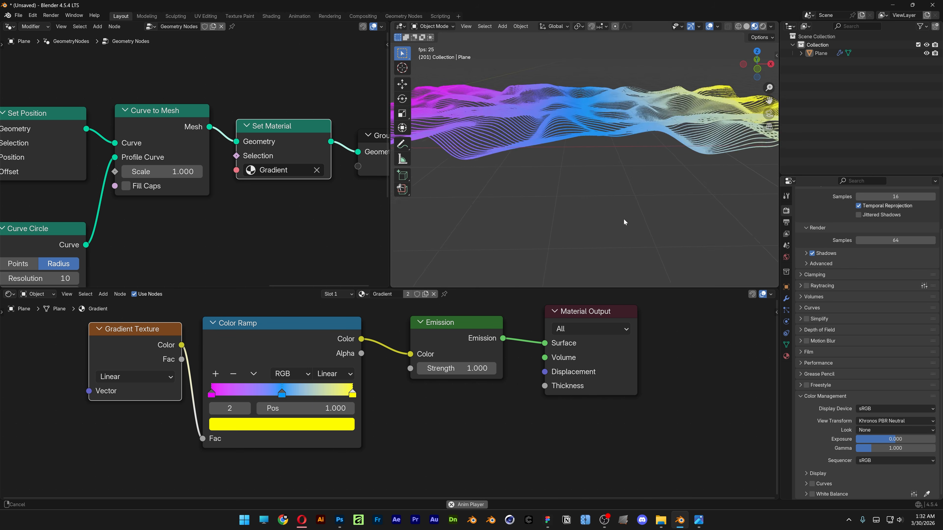
Set the world background color to black (#000000FF) and switch the viewport to rendered shading.
middle_drag(624, 231, 575, 151)
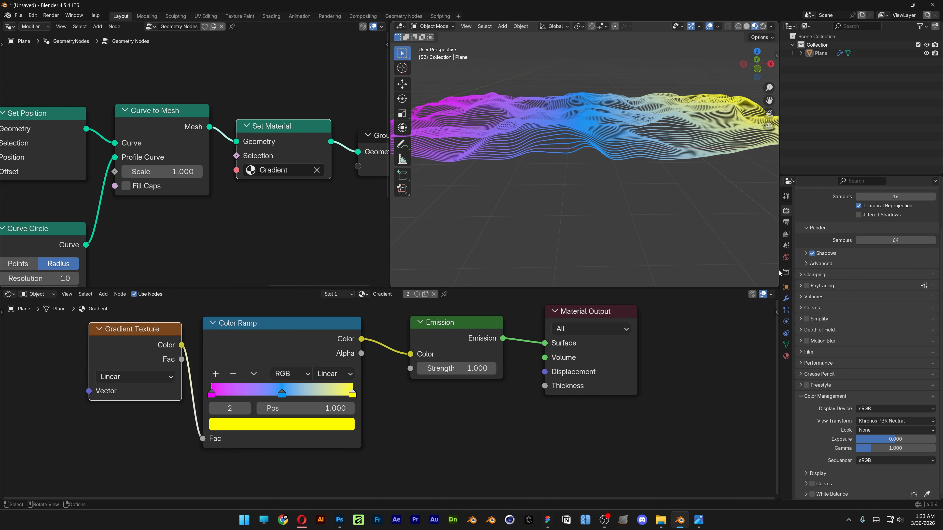
click(786, 257)
click(868, 266)
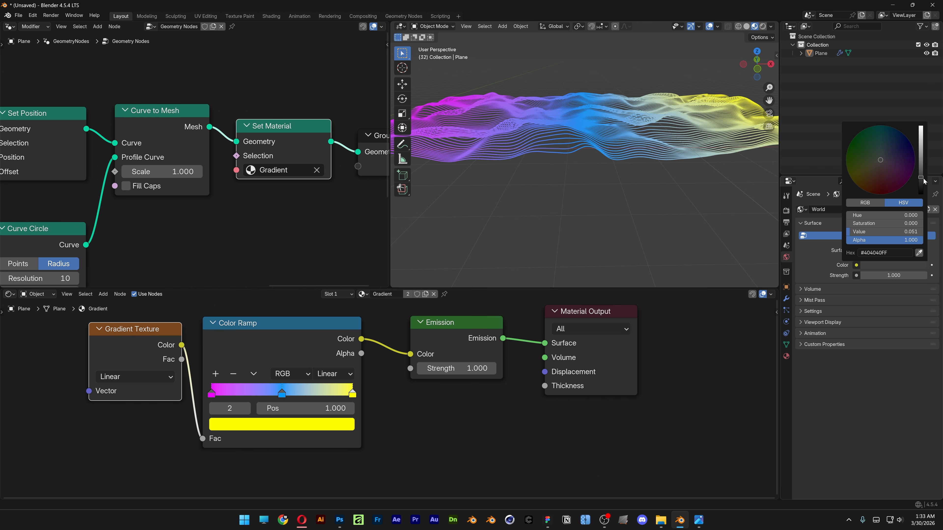
drag(923, 179, 923, 195)
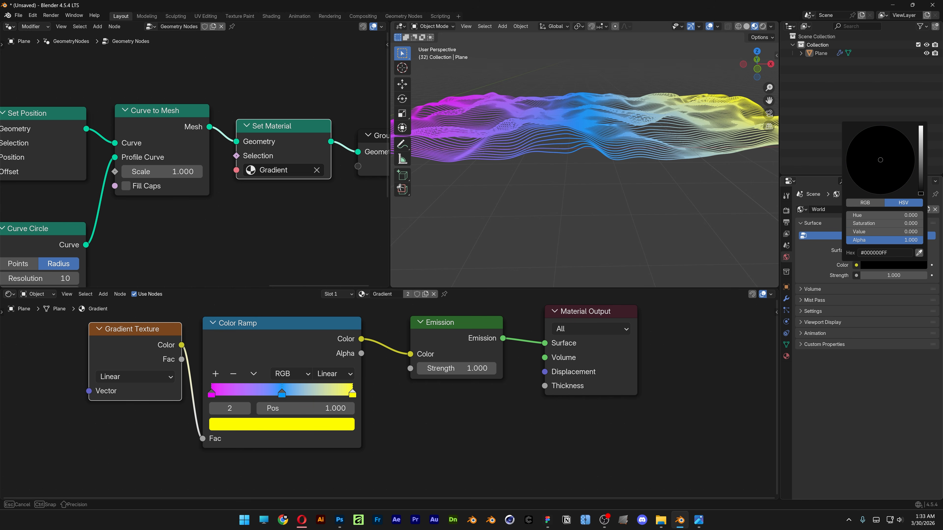
click(763, 29)
Add a camera to the scene.
middle_drag(631, 130, 608, 176)
scroll(607, 176, down, 2)
key(shift+a)
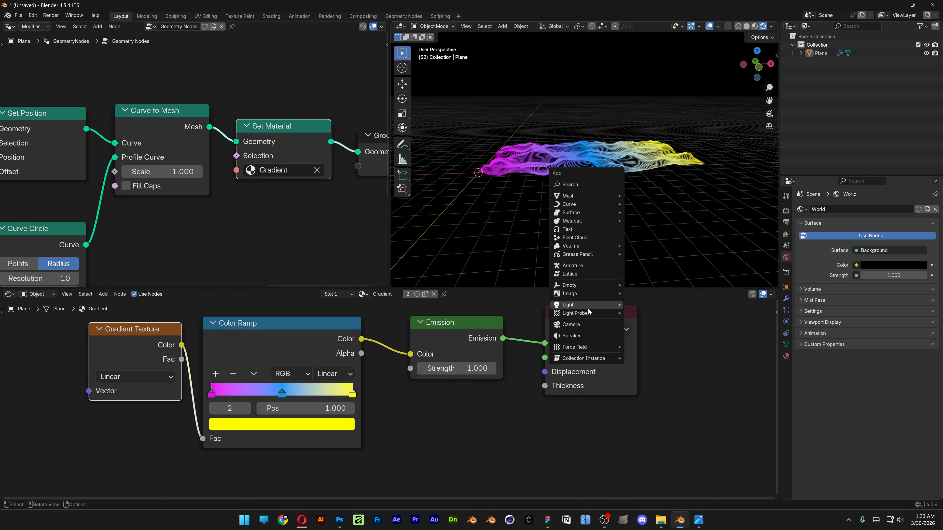
click(589, 324)
Turn the geometry node area into a second 3D viewport and show the camera view in the rendered viewport.
click(9, 27)
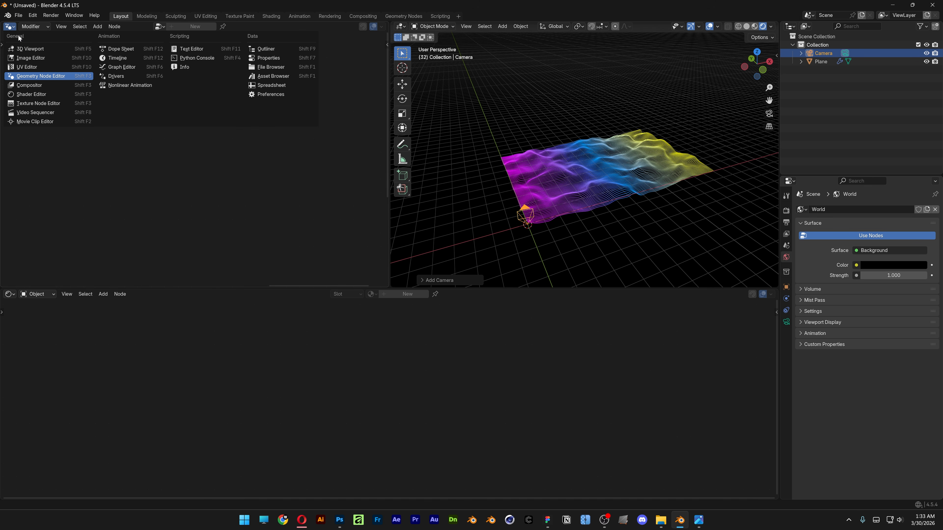
click(28, 51)
click(769, 114)
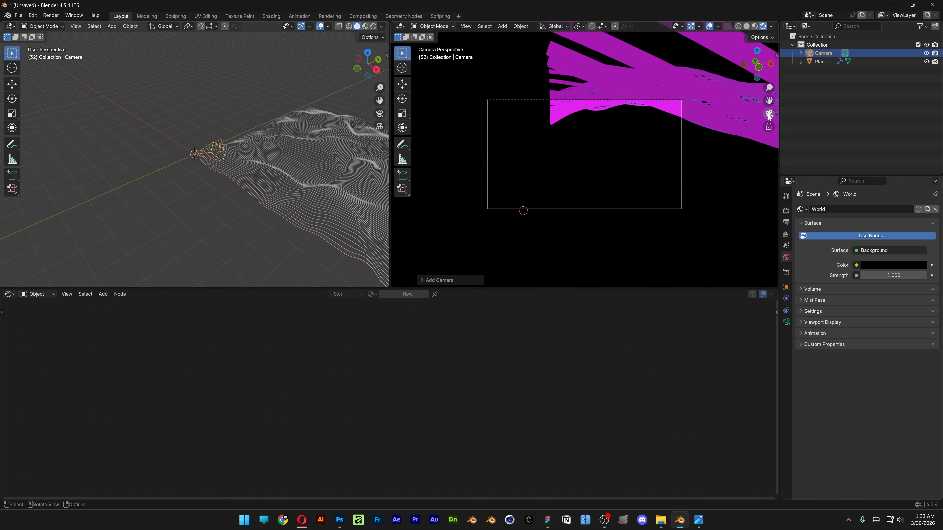
Clear the camera's rotation and set its X rotation to 90°.
middle_drag(175, 151, 330, 130)
key(alt+r)
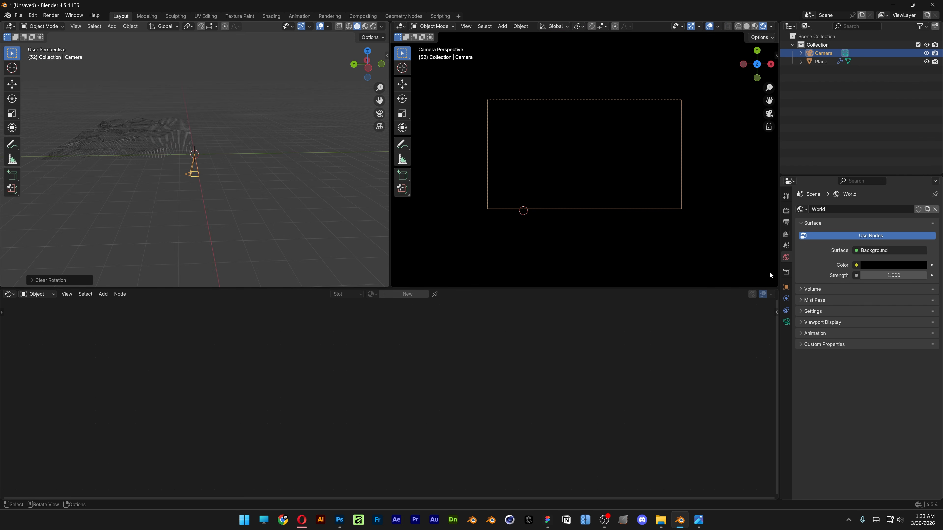
click(786, 289)
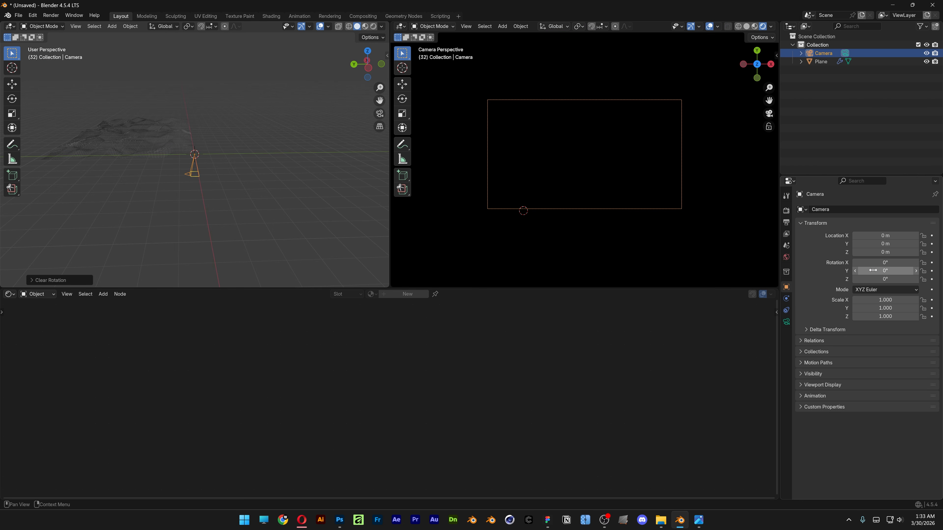
click(890, 260)
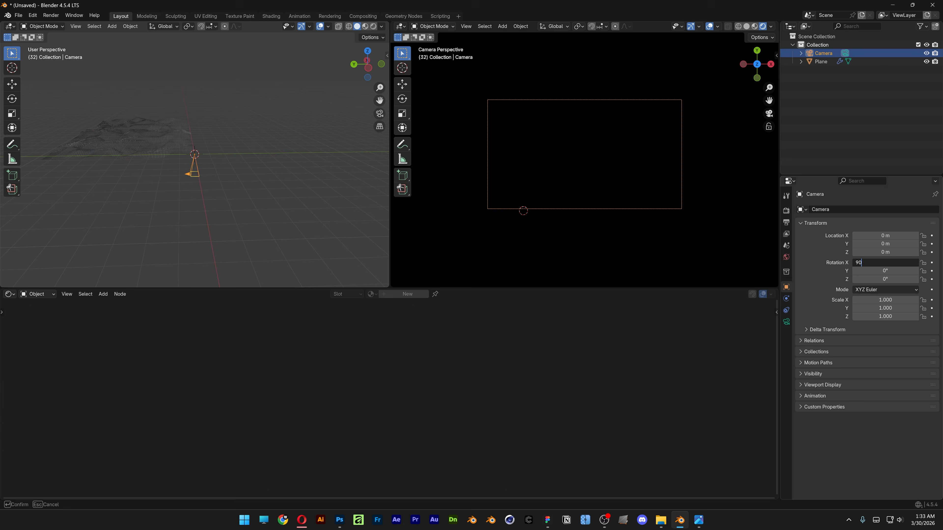
text(90)
key(Return)
Move the camera back in front of the wave field to about X 7.5 m, Y -20 m with the Move tool.
middle_drag(371, 230, 208, 157)
key(shift+space)
key(g)
drag(154, 184, 286, 284)
scroll(241, 151, down, 4)
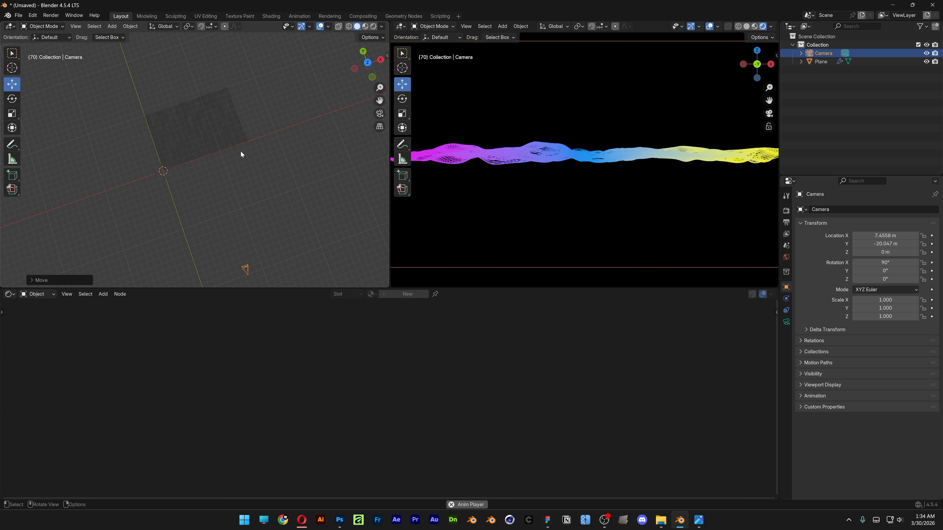
Stop the playback, turn the solid-shaded viewport back into a Geometry Node Editor and select the plane to show its node tree.
key(space)
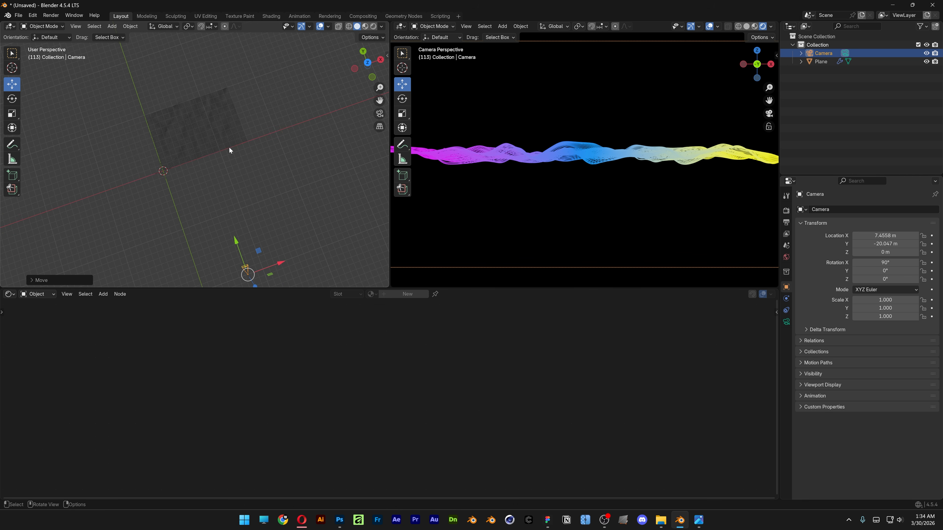
click(11, 27)
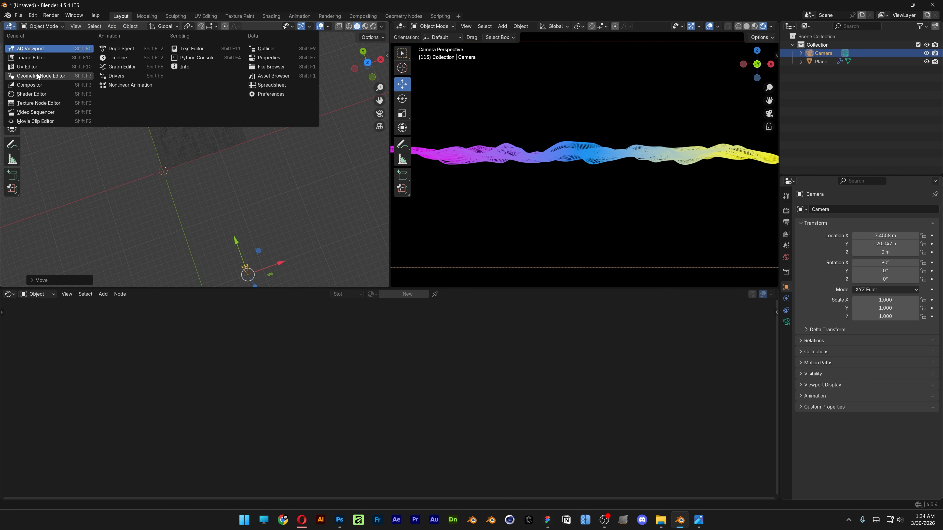
click(44, 77)
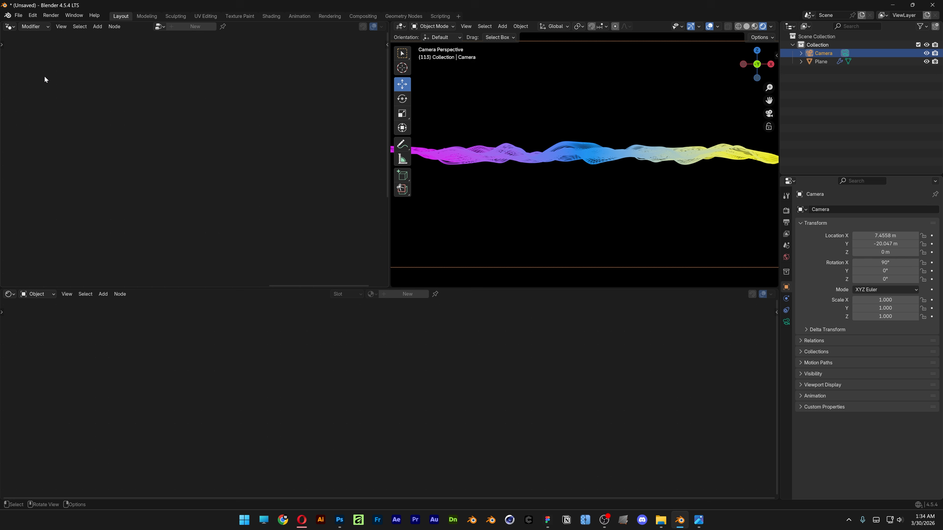
click(479, 152)
click(454, 188)
scroll(280, 202, down, 3)
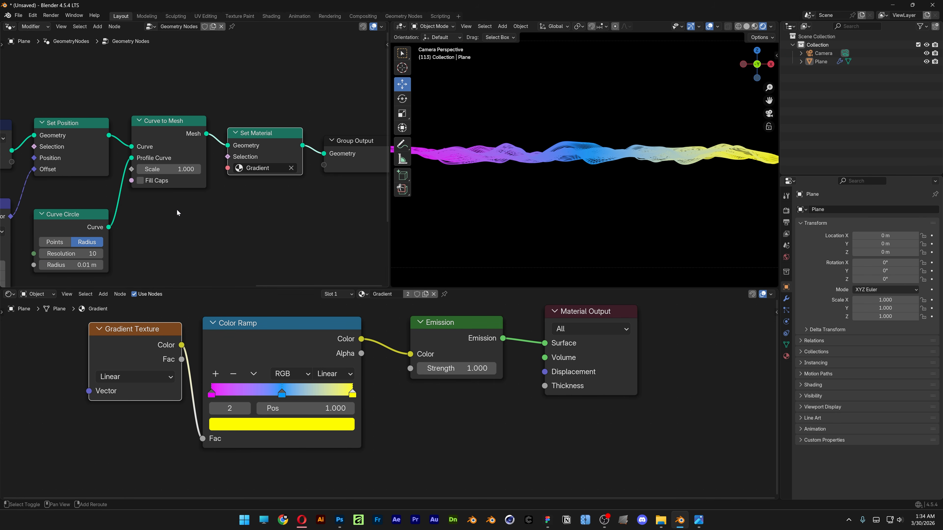
Set the Noise Texture's Scale to 0.2 and the Multiply node's Z value to 4.3, then preview the animation.
shift+middle_drag(183, 208, 326, 158)
shift+middle_drag(155, 237, 227, 227)
scroll(169, 225, up, 2)
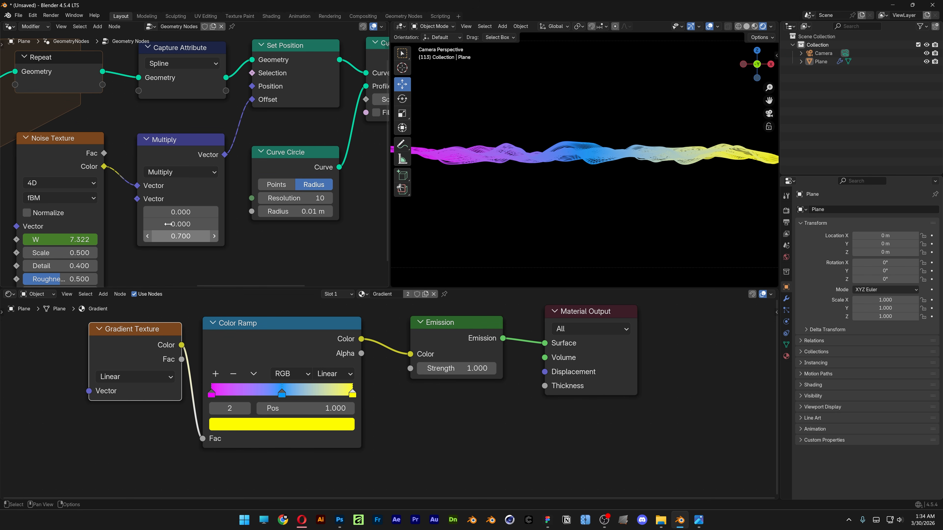
drag(197, 235, 242, 235)
middle_drag(144, 251, 229, 197)
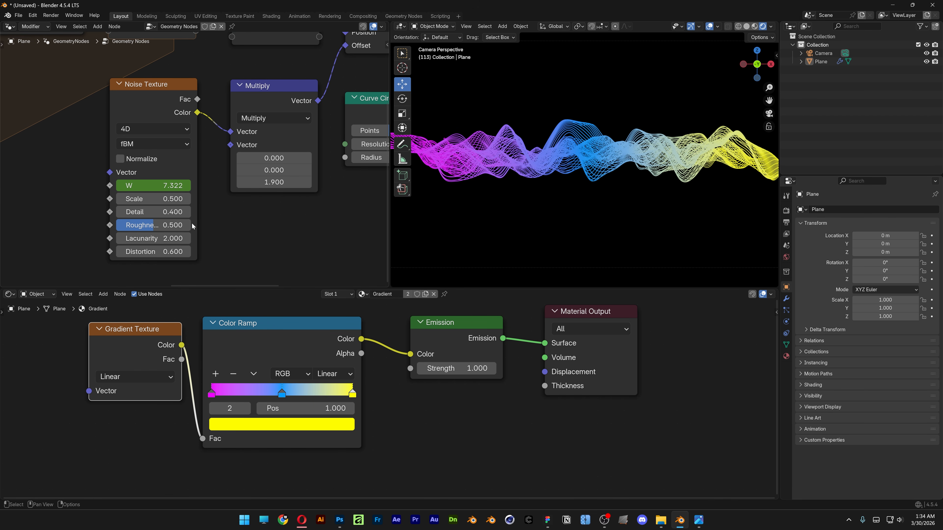
scroll(191, 225, up, 1)
drag(165, 201, 148, 201)
drag(274, 184, 297, 184)
key(space)
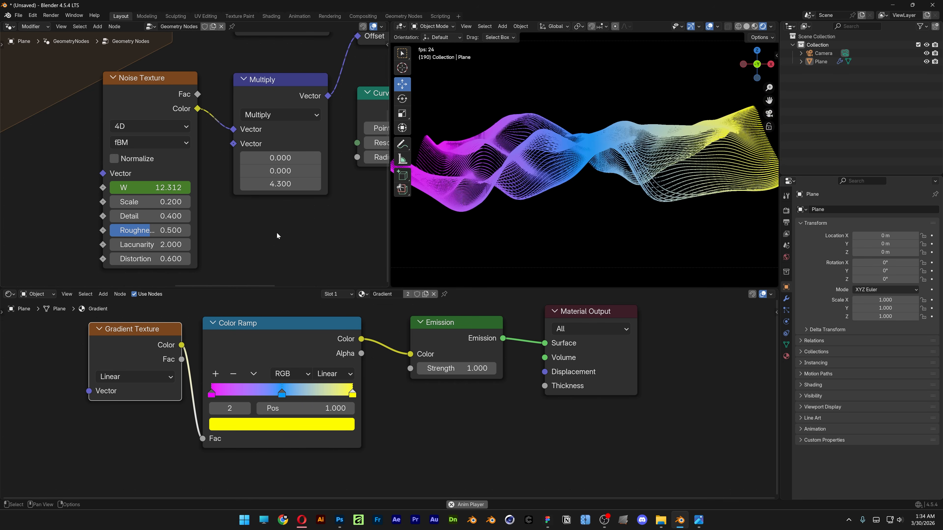
key(space)
Turn the shader editor area into a 3D viewport and move the camera closer to the wave field, with the animation playing.
key(shift+F5)
middle_drag(286, 369, 372, 319)
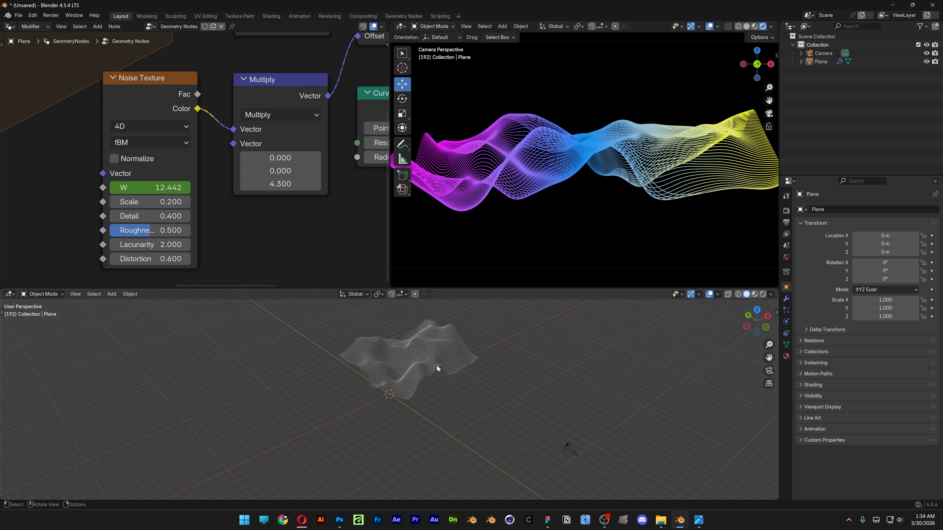
click(566, 457)
drag(552, 441, 505, 414)
key(space)
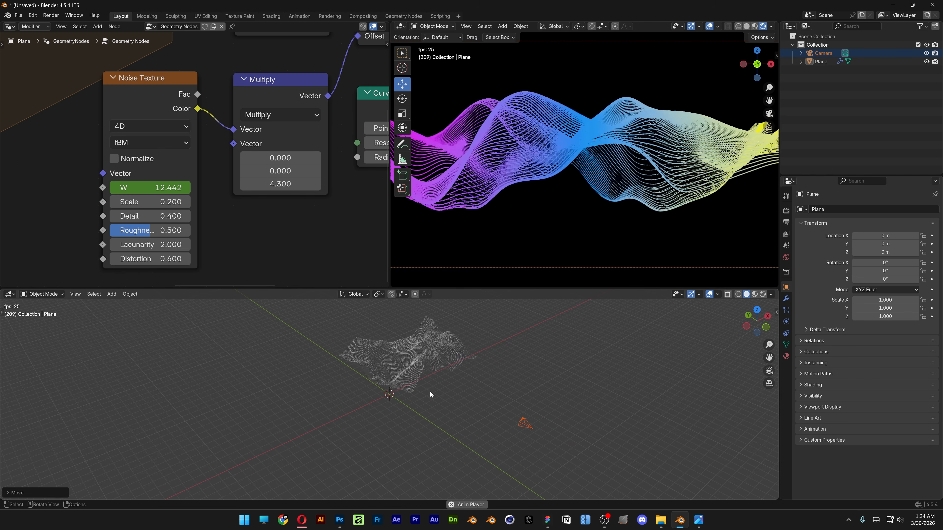